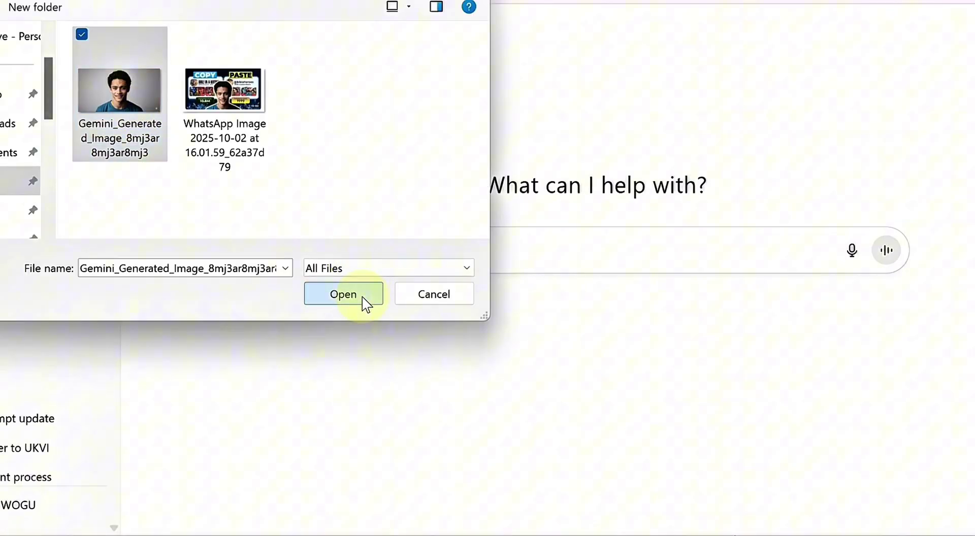
- Attach the blue-tuxedo portrait and ask ChatGPT for a Pixar-style image prompt of that man
click(363, 299)
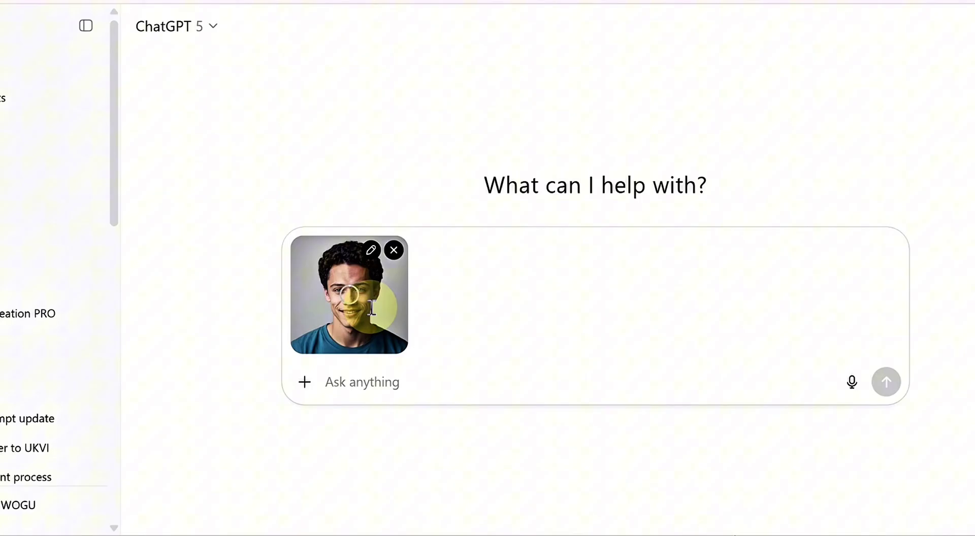
text(Give me a prompt I can use to generate a Pixar-style image of the male character I uploaded. Be sure to include a vivid and detailed description of his facial features. He should be standing facing forward, wearing a blue tuxedo and a golden wristwatch, inside a modern, well-equipped office with vibrant décor and a richly detailed background.)
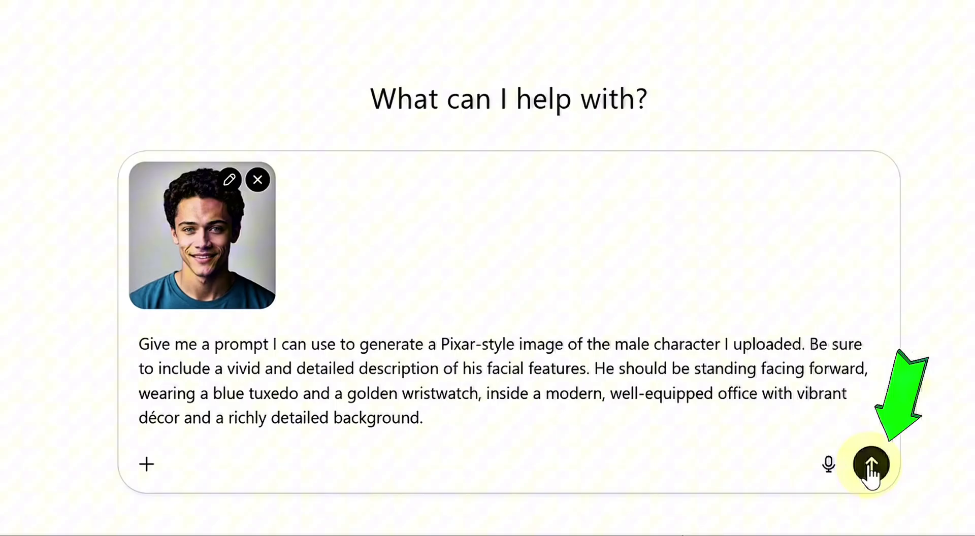
click(869, 464)
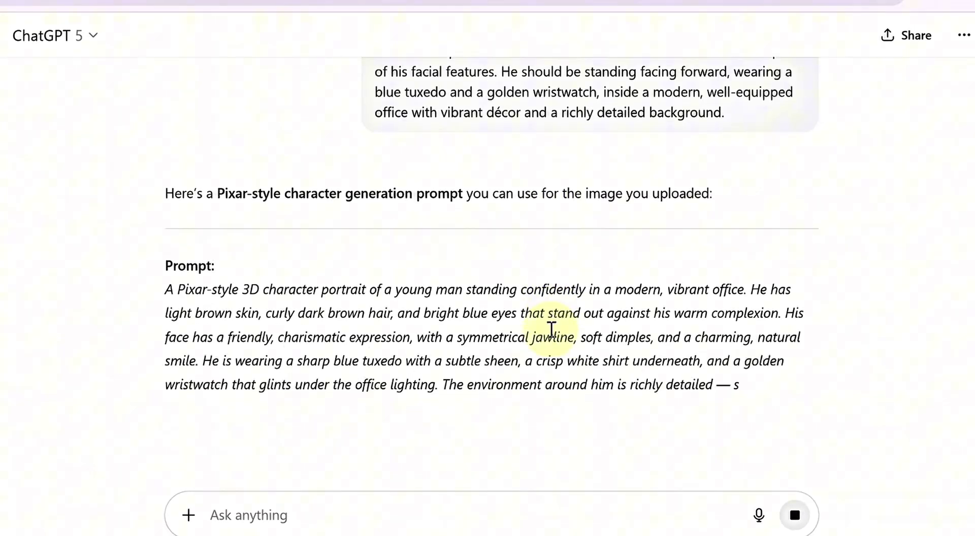
scroll(554, 337, up, 2)
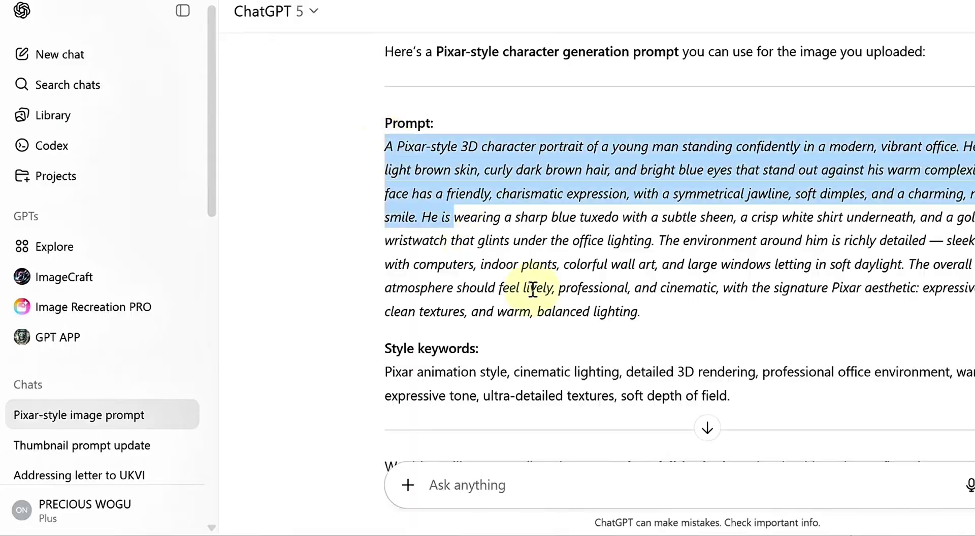
- Copy ChatGPT's Pixar-style prompt into Rendar AI's Describe your image box
drag(537, 287, 745, 396)
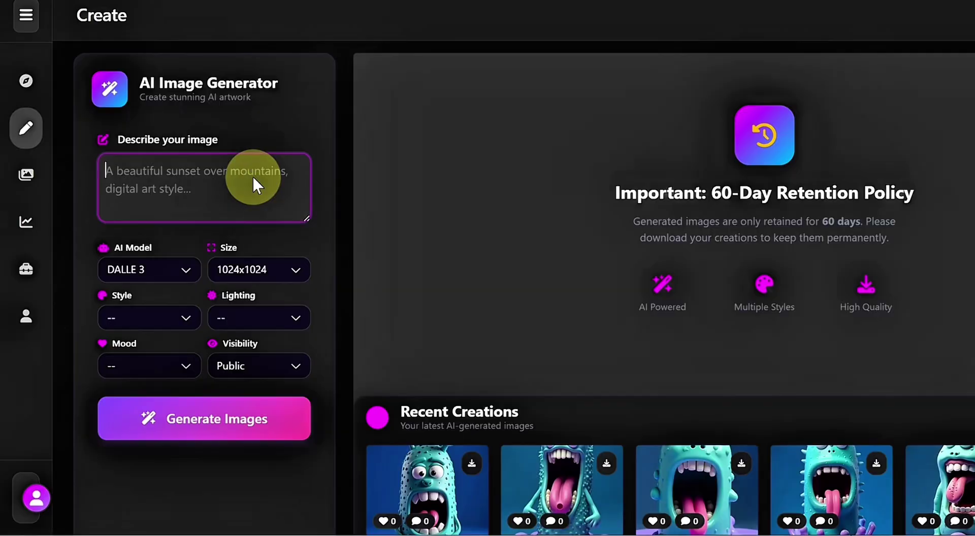
right_click(252, 174)
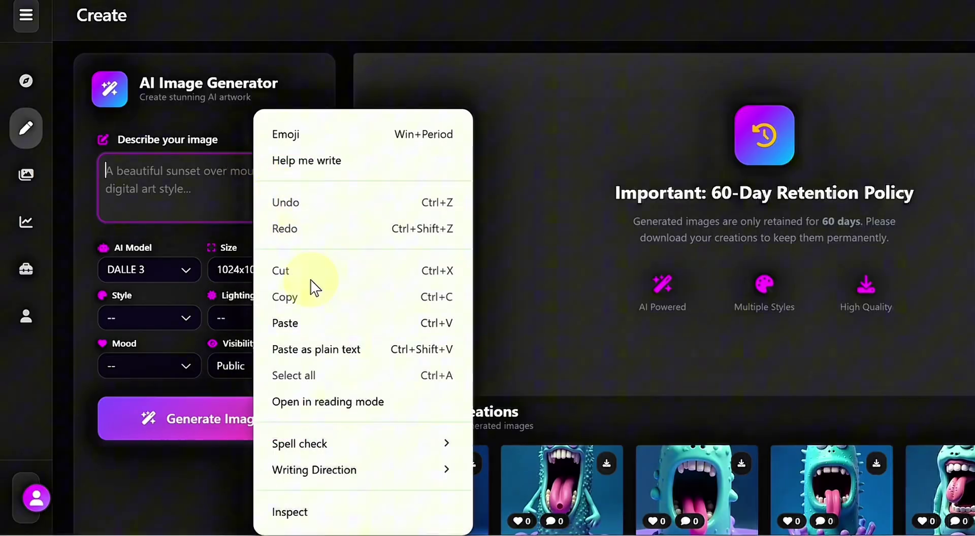
click(284, 323)
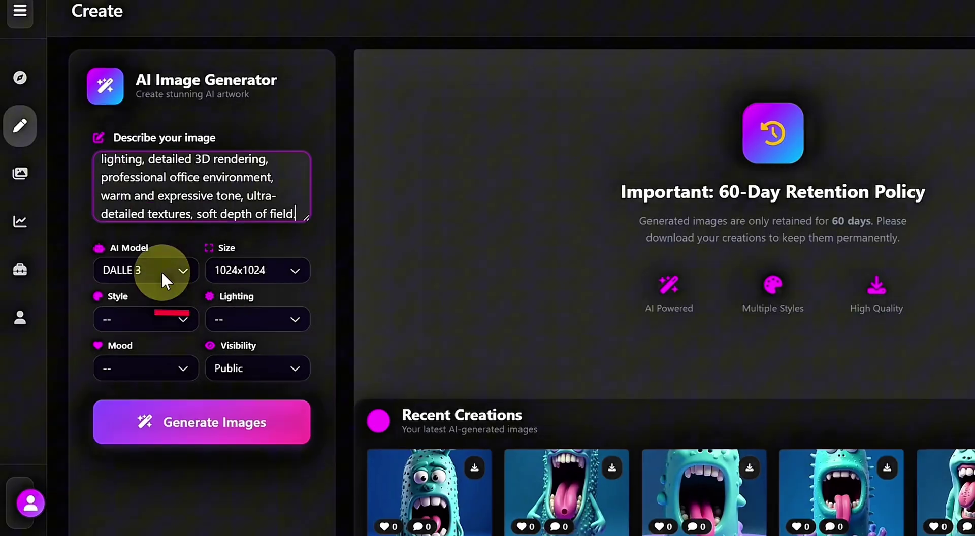
- Generate the image with the FLUX Dev model at 16:9 size
click(152, 270)
click(148, 323)
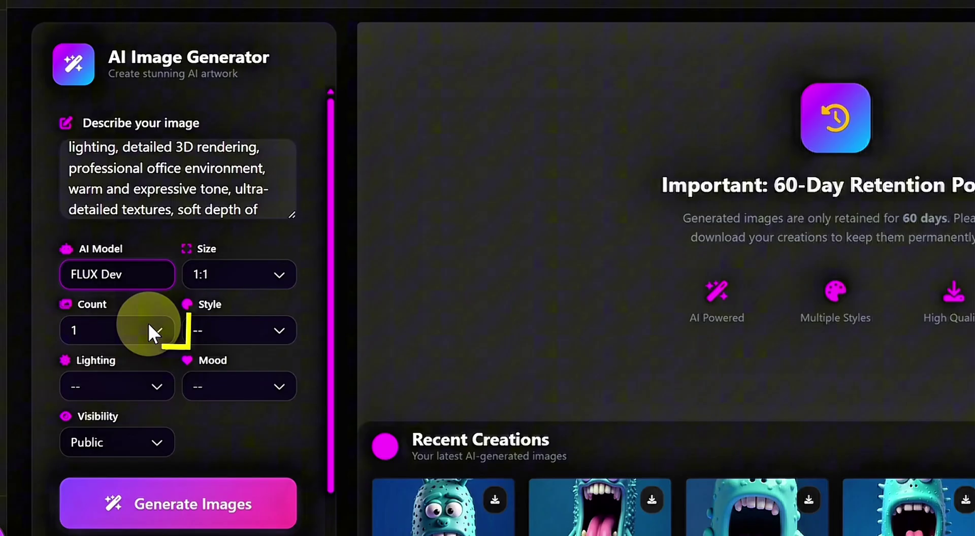
click(263, 273)
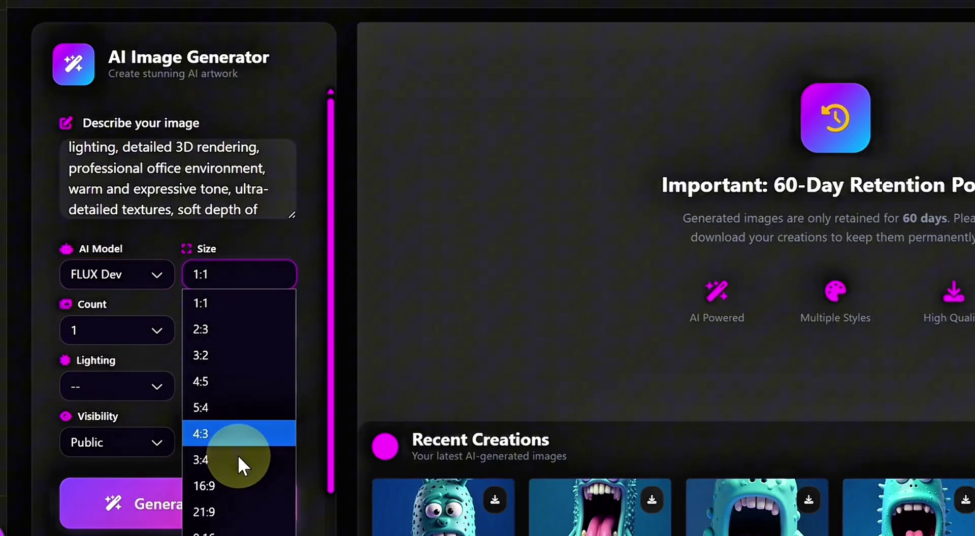
click(234, 486)
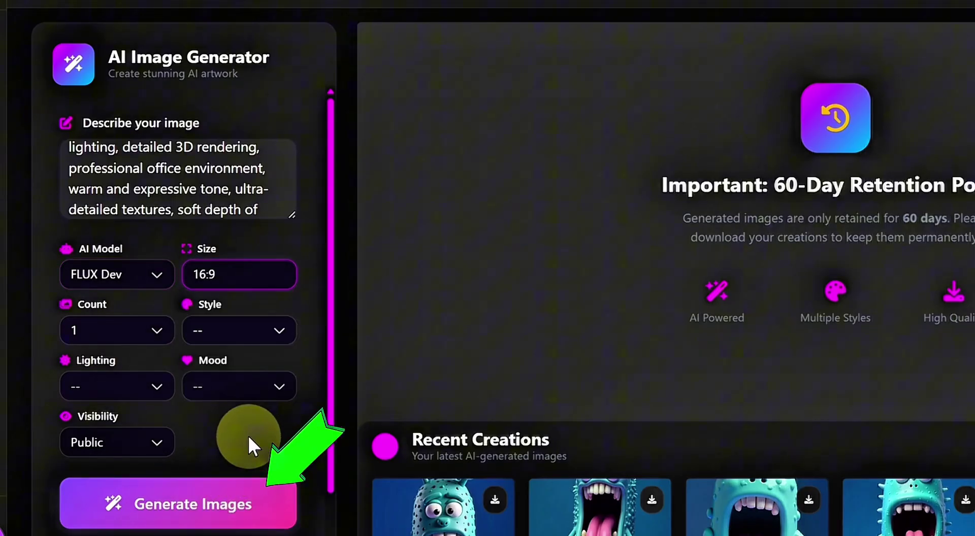
click(244, 502)
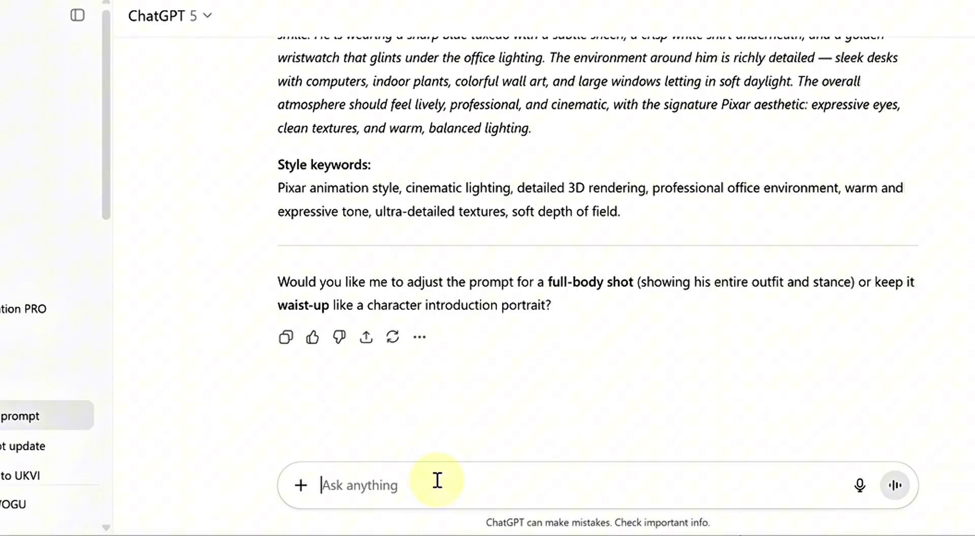
- Ask ChatGPT: 'Please create a prompt to generate a 3D Pixar-style female character.'
text(Please create a prompt to generate a 3D Pixar-style female character.)
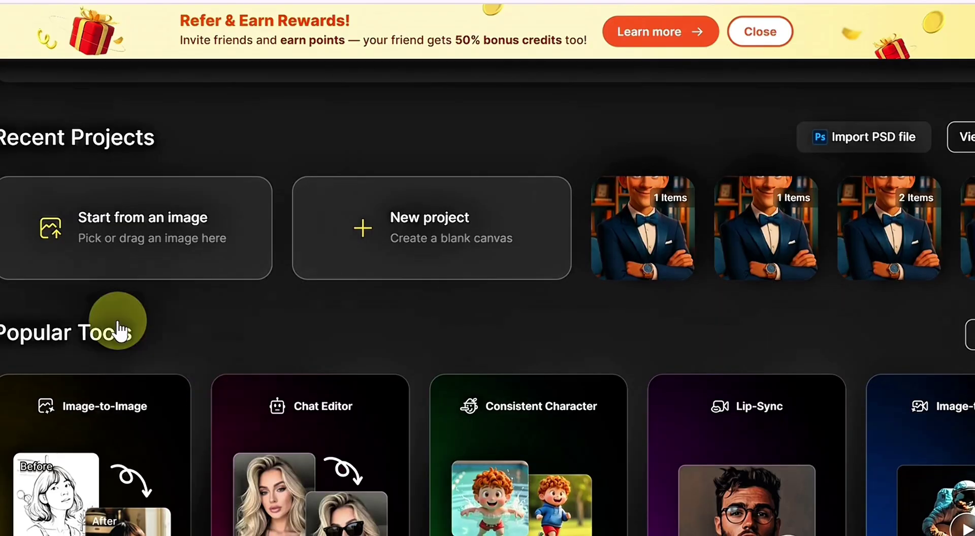
- Scroll Dzine's home page down to Popular Tools and launch the Text-to-Image tool
scroll(120, 330, down, 2)
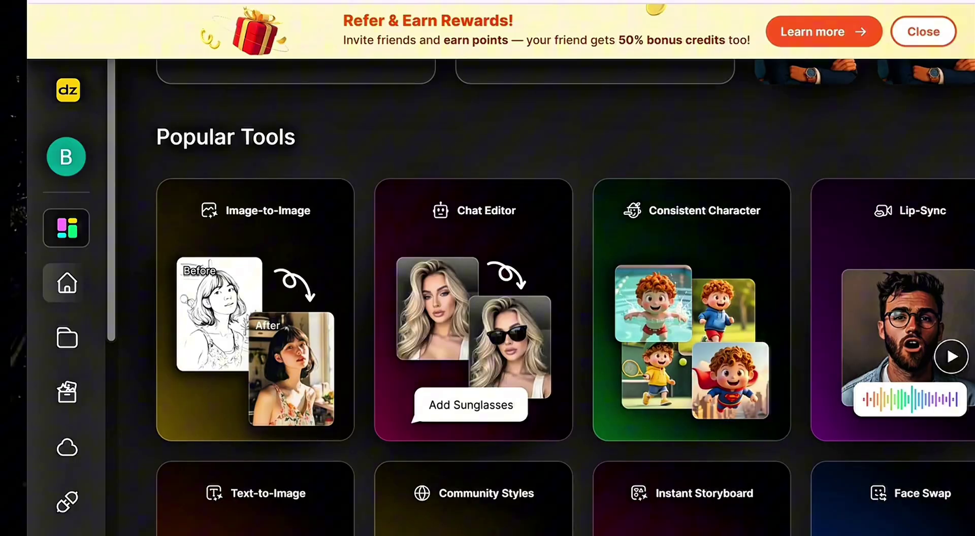
scroll(752, 378, down, 2)
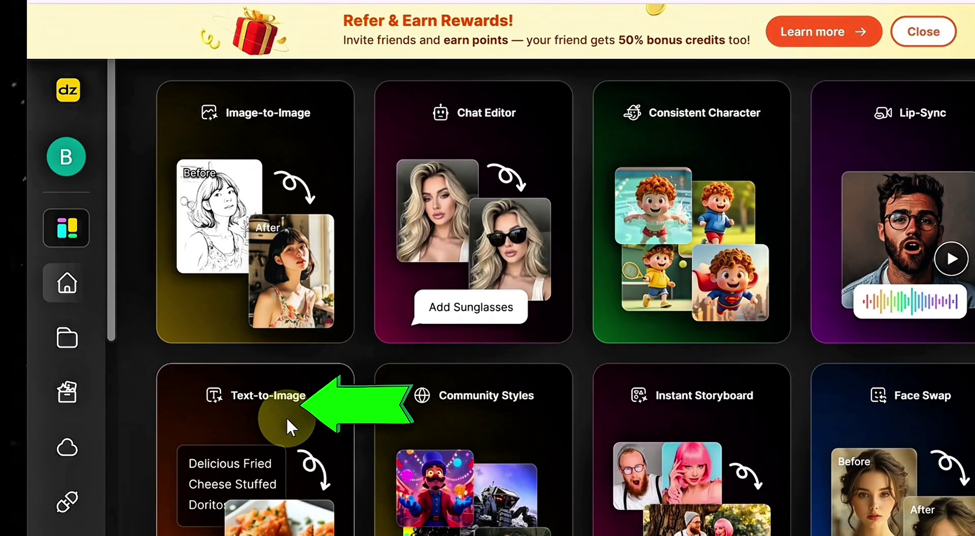
click(287, 419)
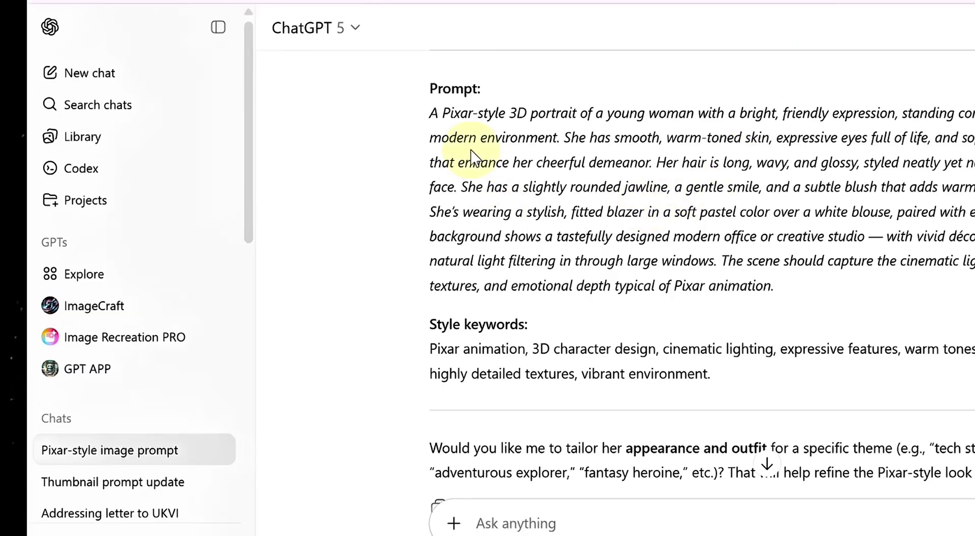
- Paste the female character prompt into Text to Image and generate with the Nano Banana style
mouse_move(430, 113)
mouse_down()
mouse_move(739, 342)
mouse_move(710, 374)
mouse_up()
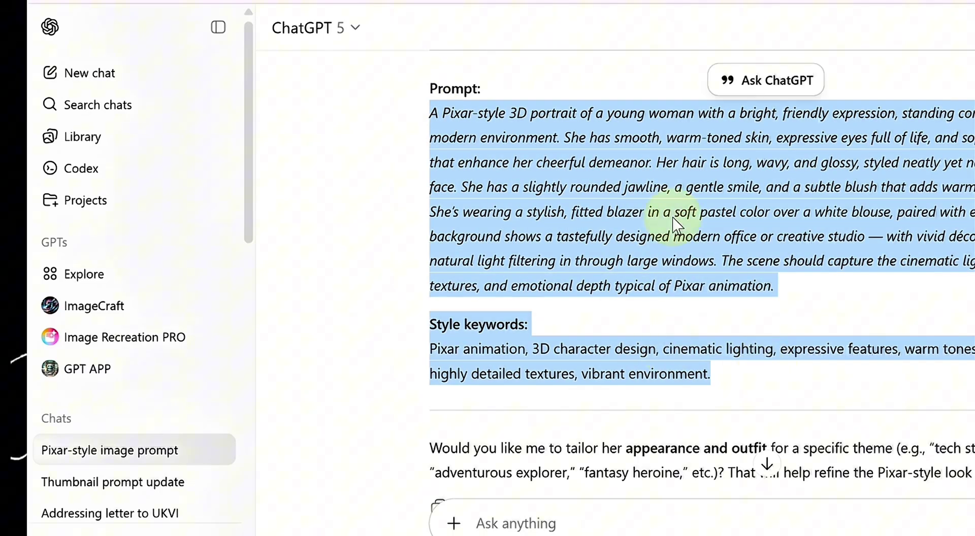
click(307, 353)
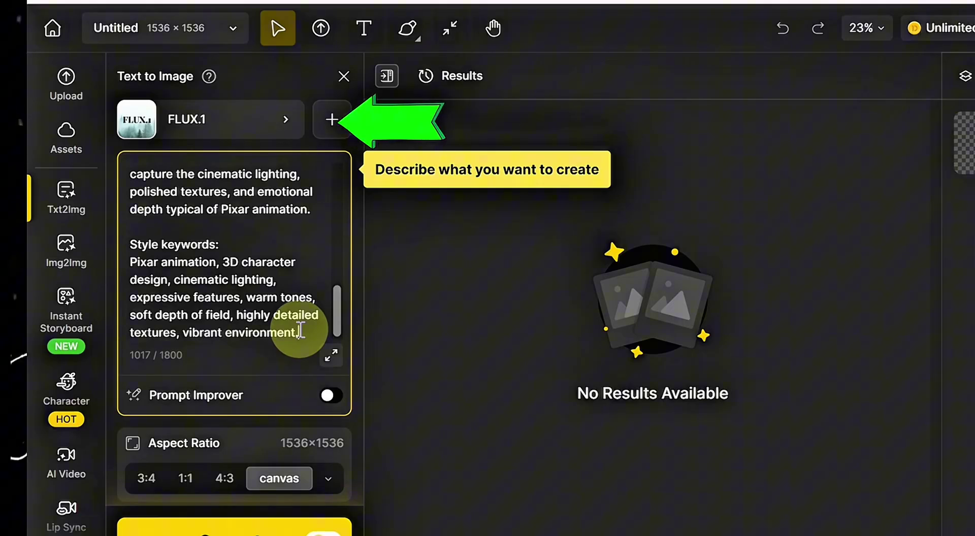
click(287, 118)
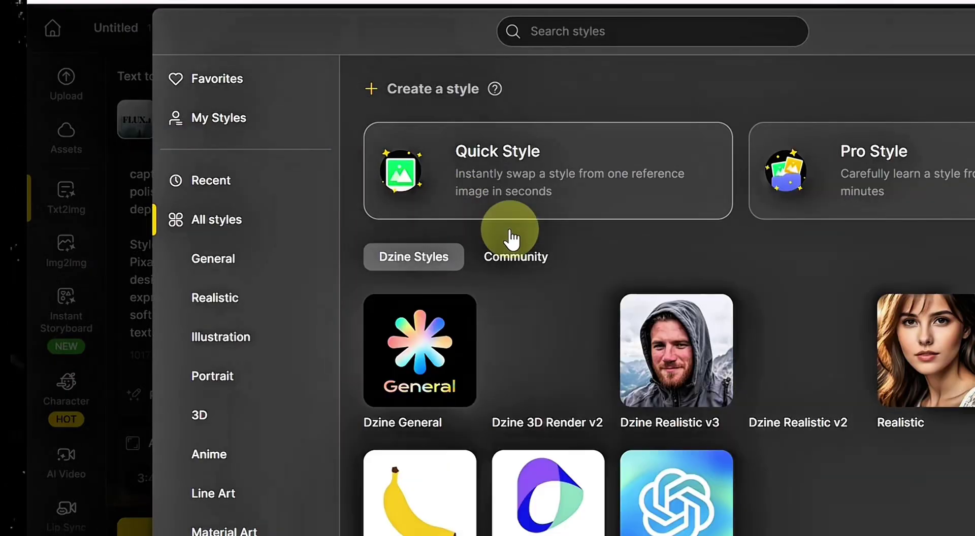
scroll(753, 321, down, 5)
click(441, 239)
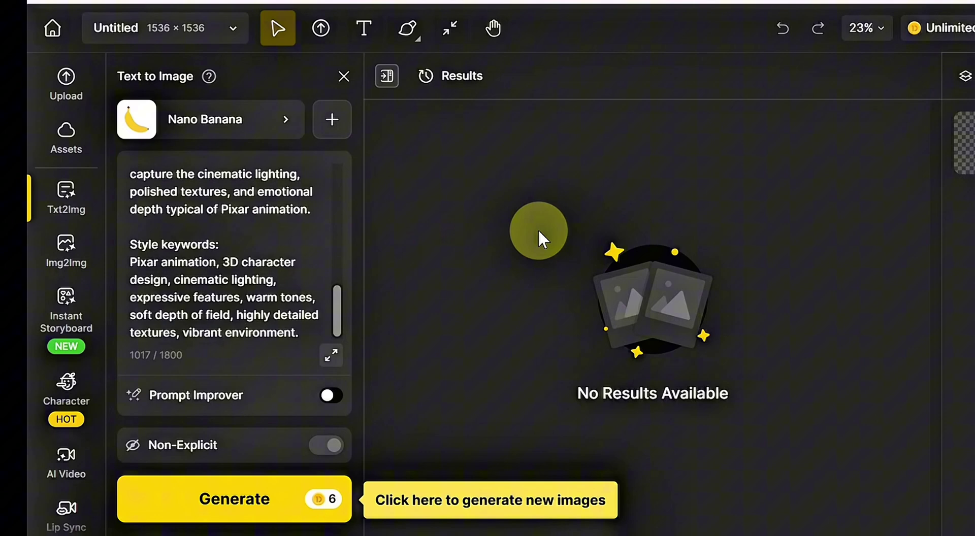
click(253, 506)
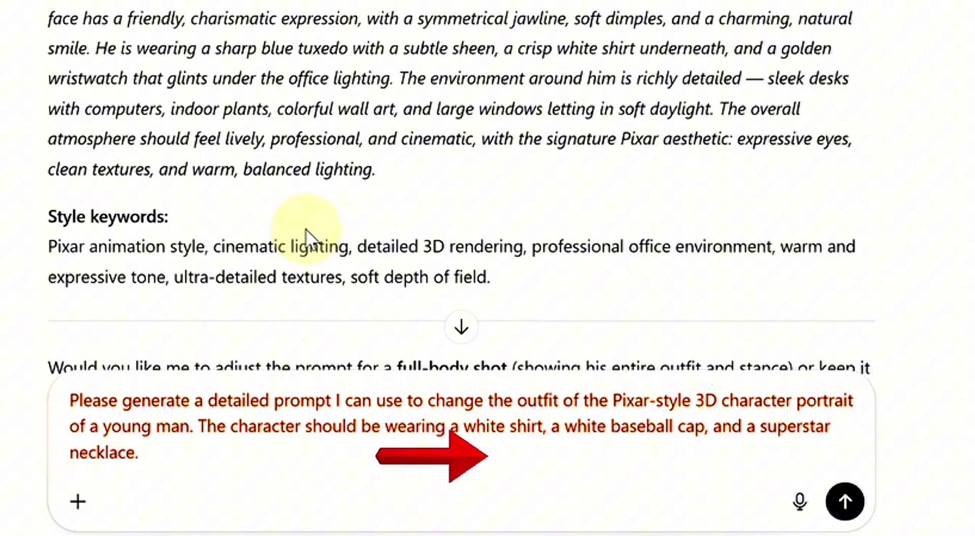
- Send the outfit request and select ChatGPT's white shirt, cap and superstar necklace prompt
key(Return)
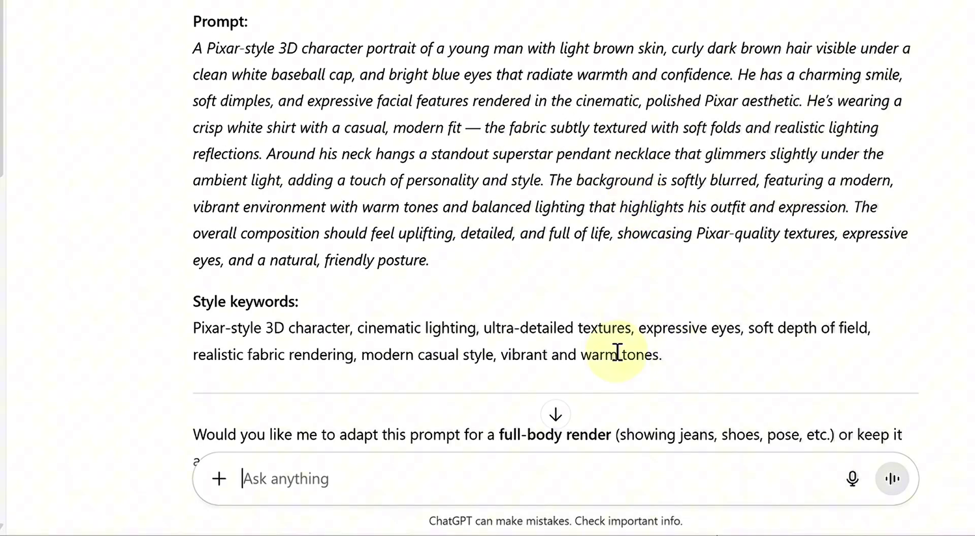
drag(661, 354, 193, 48)
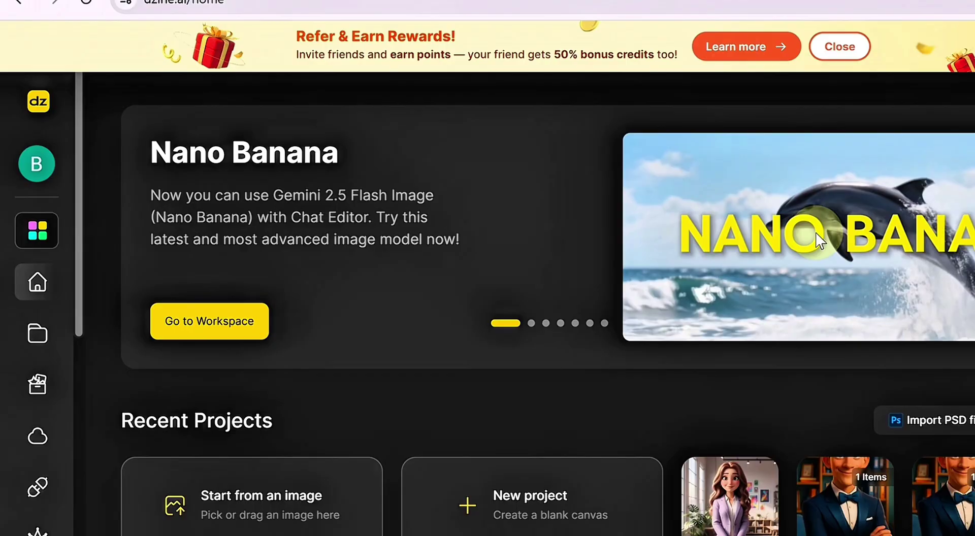
scroll(528, 414, down, 2)
scroll(528, 402, down, 4)
scroll(257, 360, down, 2)
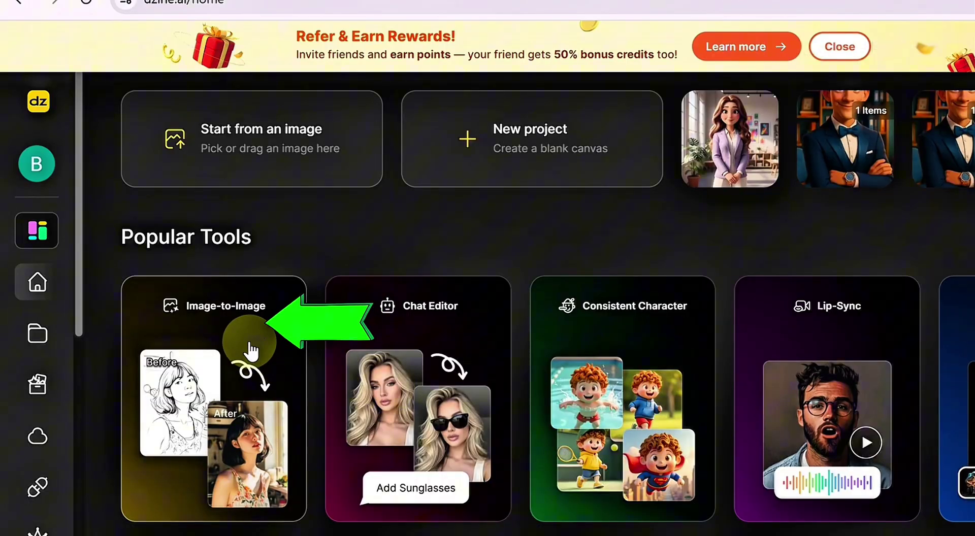
click(250, 350)
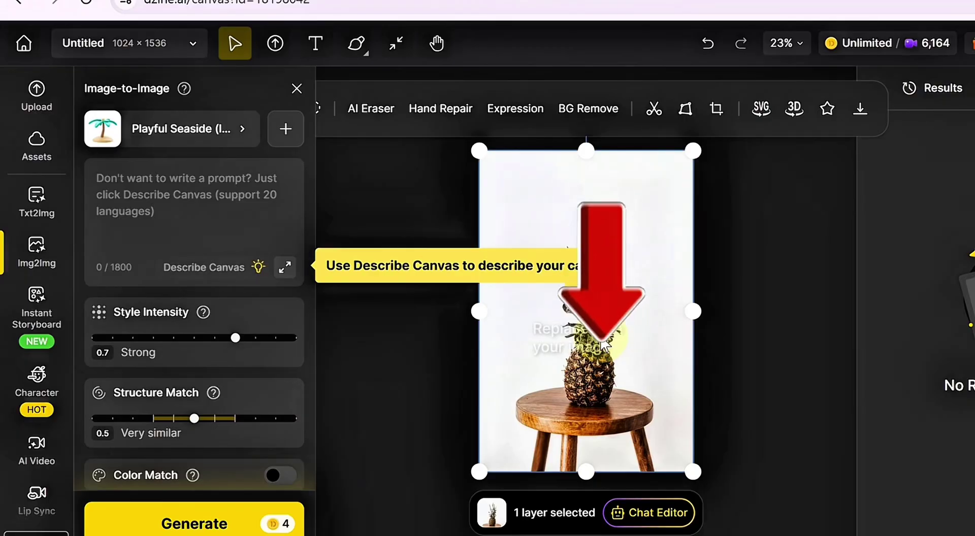
click(604, 345)
click(265, 131)
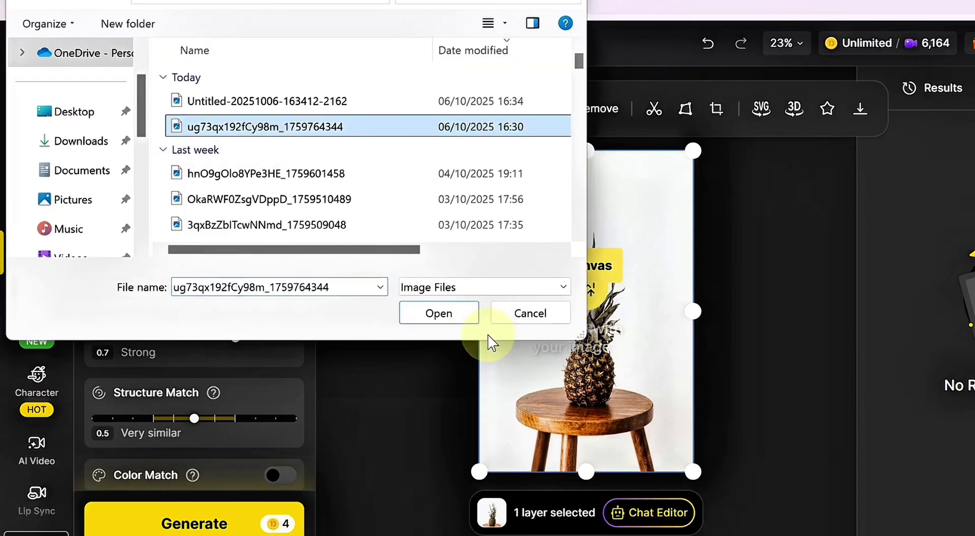
click(449, 321)
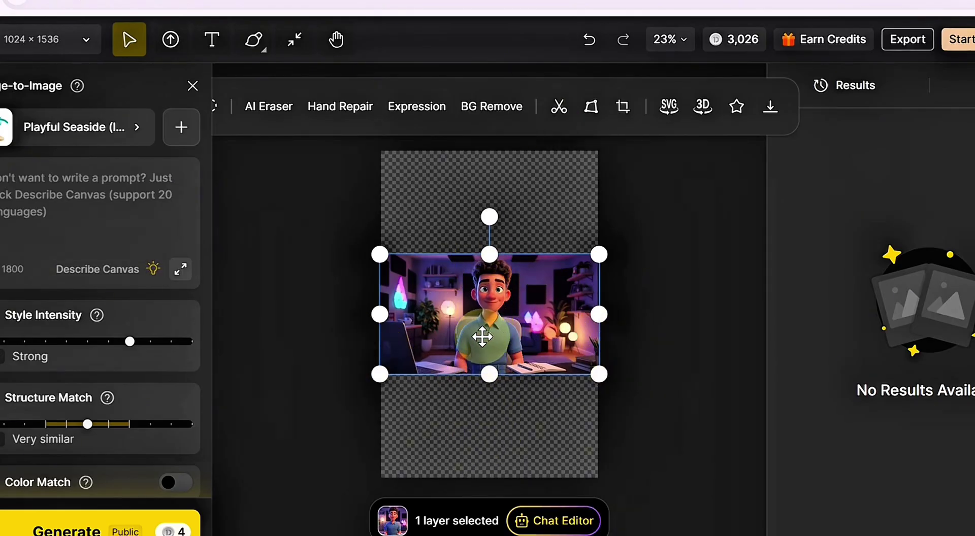
- Paste the white-shirt, white-cap character description into the Chat Editor prompt
right_click(295, 480)
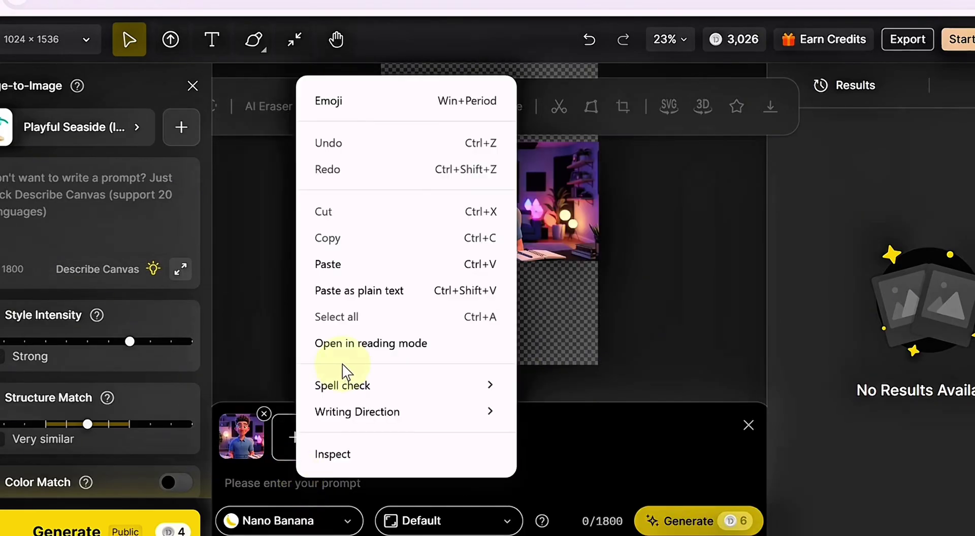
click(360, 264)
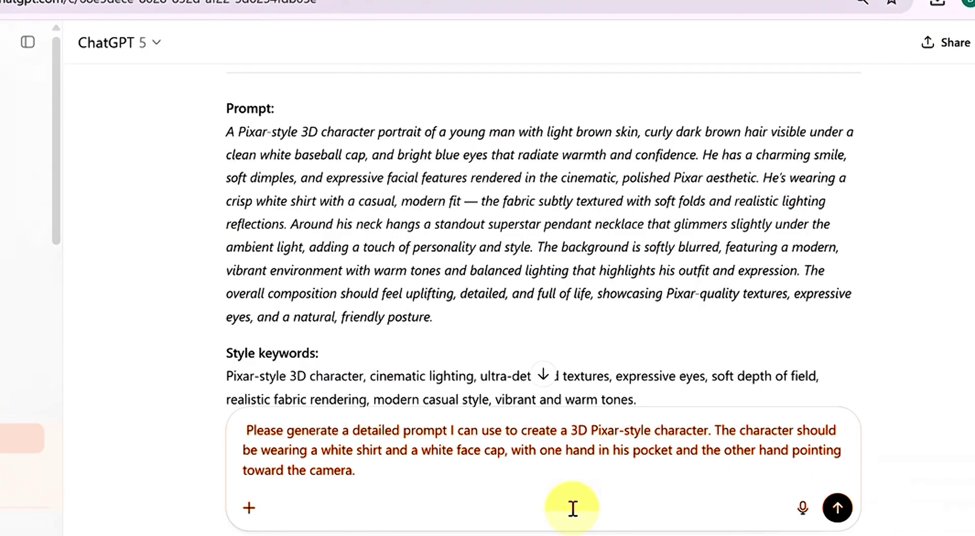
- Send the pose request and select the returned hand-in-pocket, pointing-at-camera prompt
key(Return)
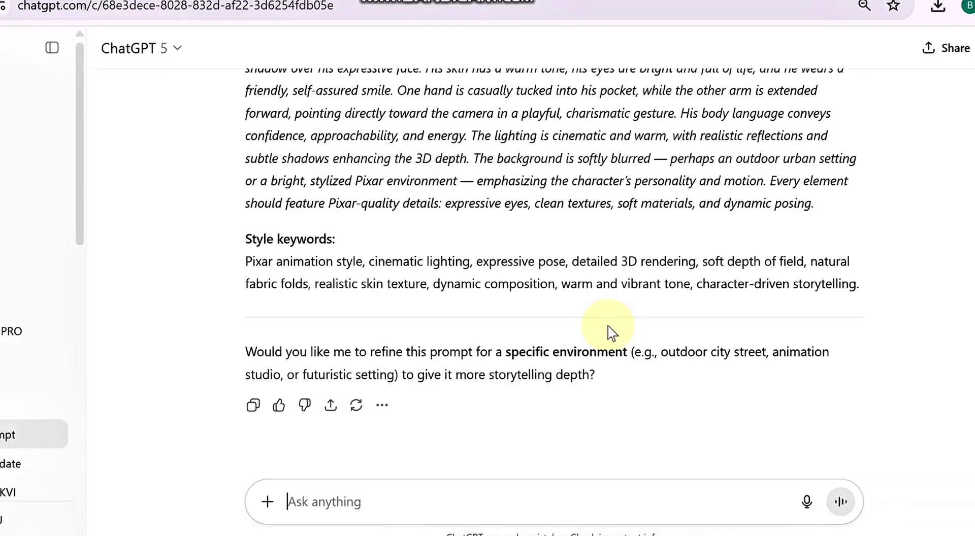
drag(174, 104, 807, 371)
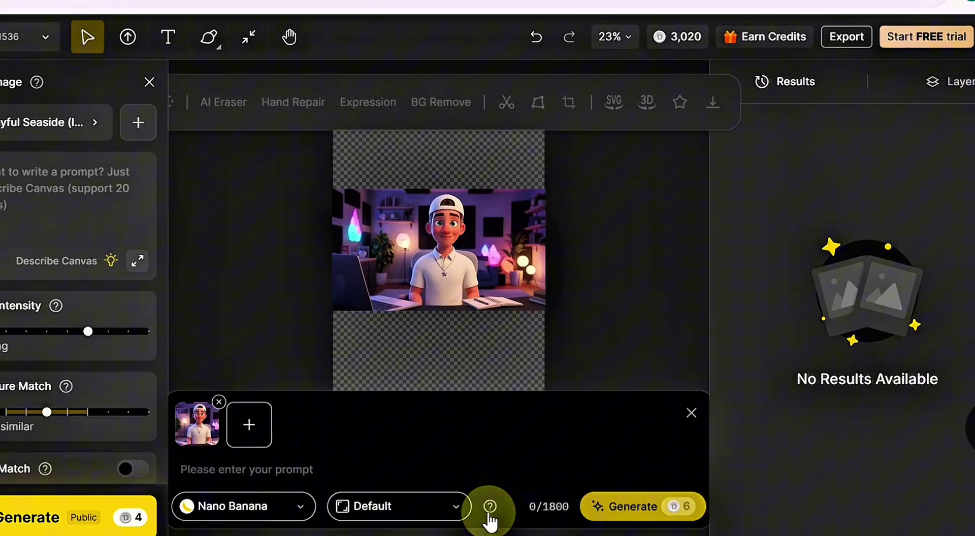
- Paste the hand-in-pocket, pointing-at-camera prompt into the Chat Editor field
right_click(269, 468)
click(320, 290)
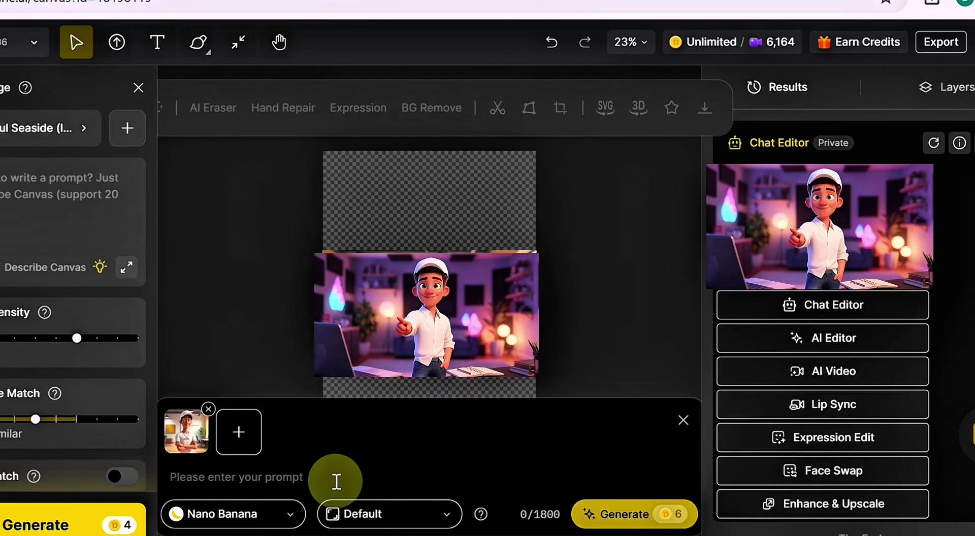
- Paste the seated-character prompt and load the blue-shirt avatar image onto the Image-to-Image canvas
key(ctrl+v)
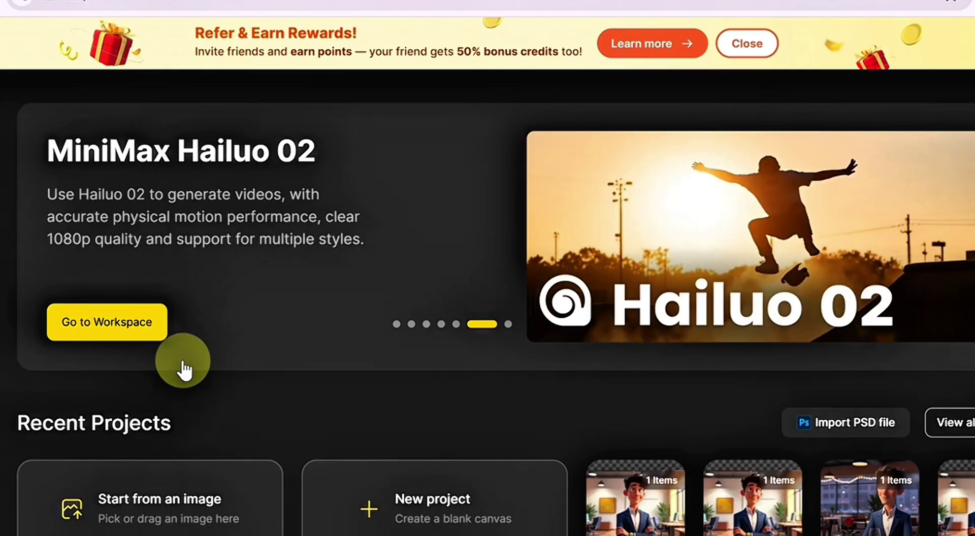
scroll(184, 369, down, 7)
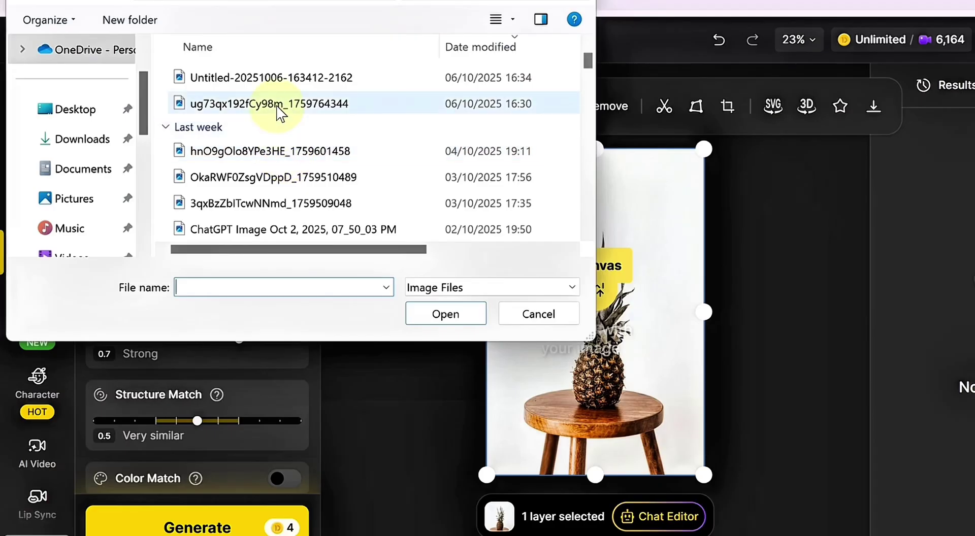
click(276, 107)
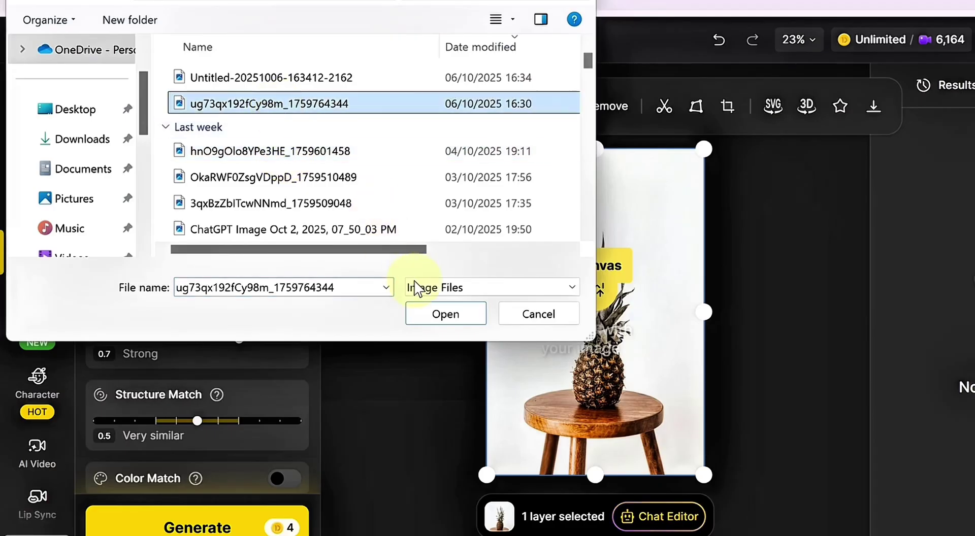
click(443, 312)
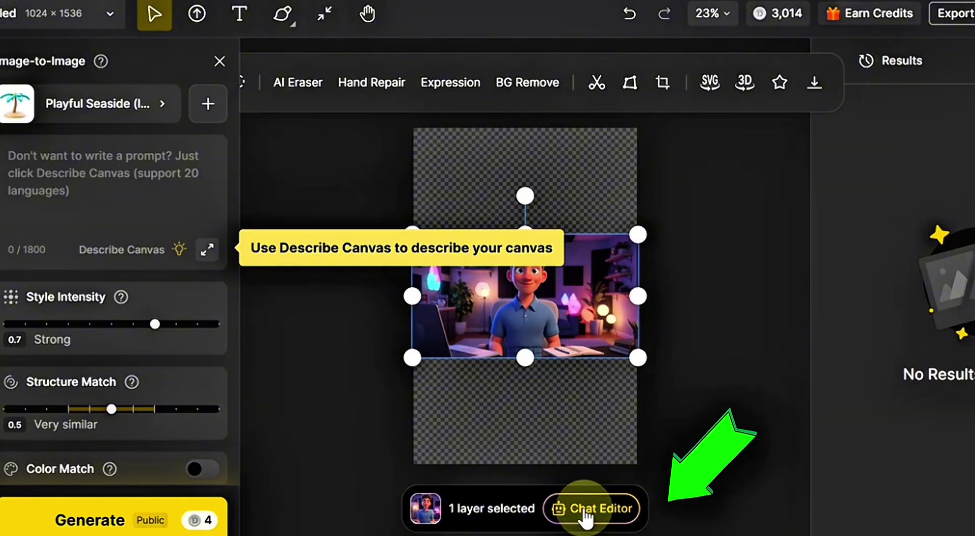
- In Chat Editor, upload '1. Female Avatar' as a second reference image
click(584, 510)
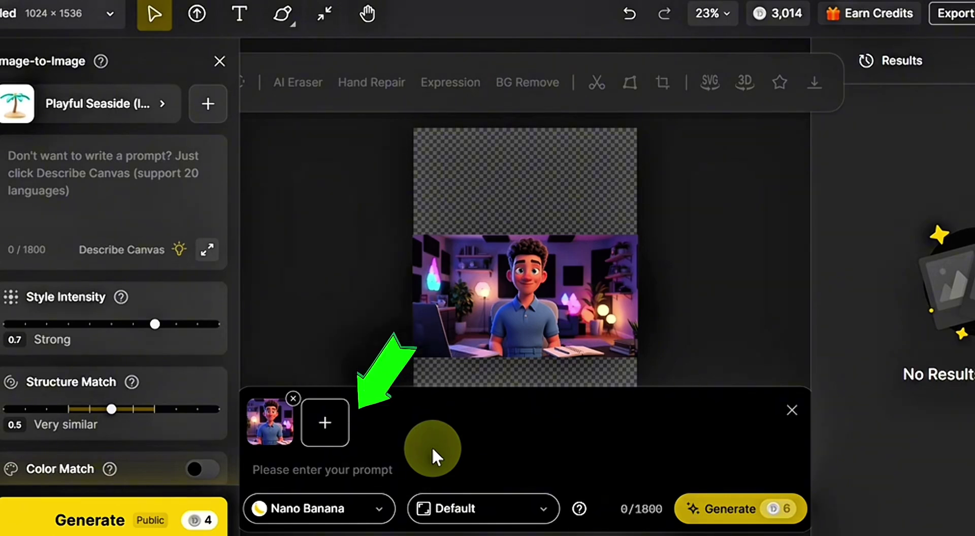
click(325, 422)
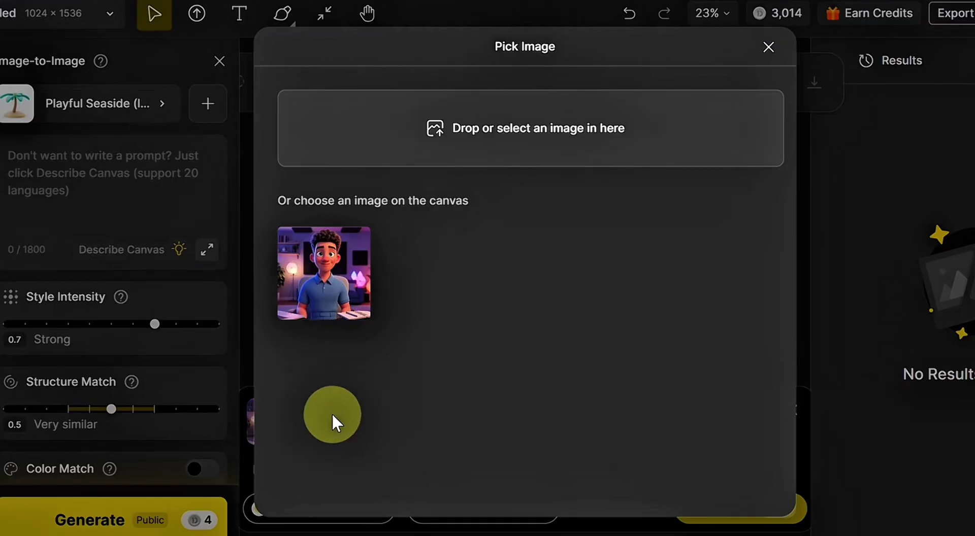
click(496, 142)
click(345, 81)
click(369, 298)
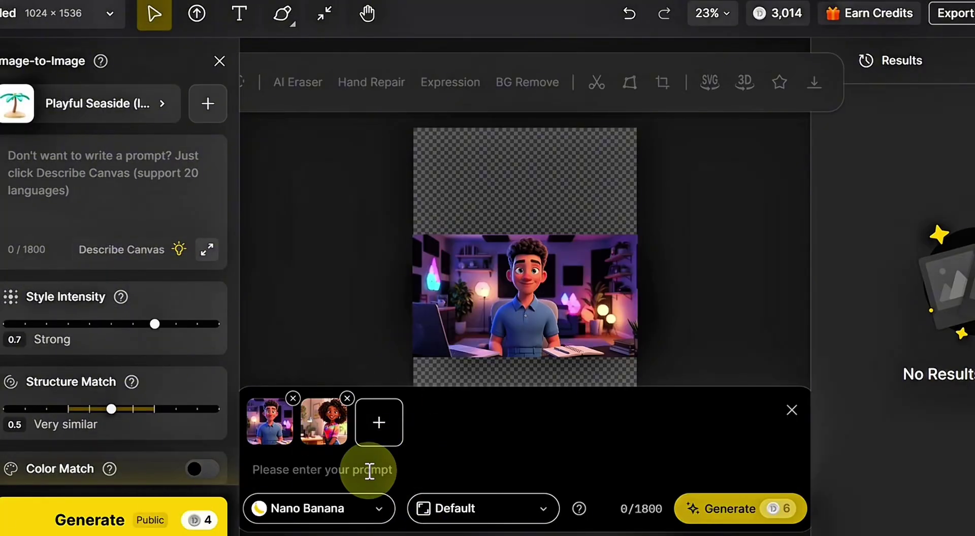
- Paste the date-scene prompt and generate the combined restaurant image
right_click(370, 468)
click(429, 254)
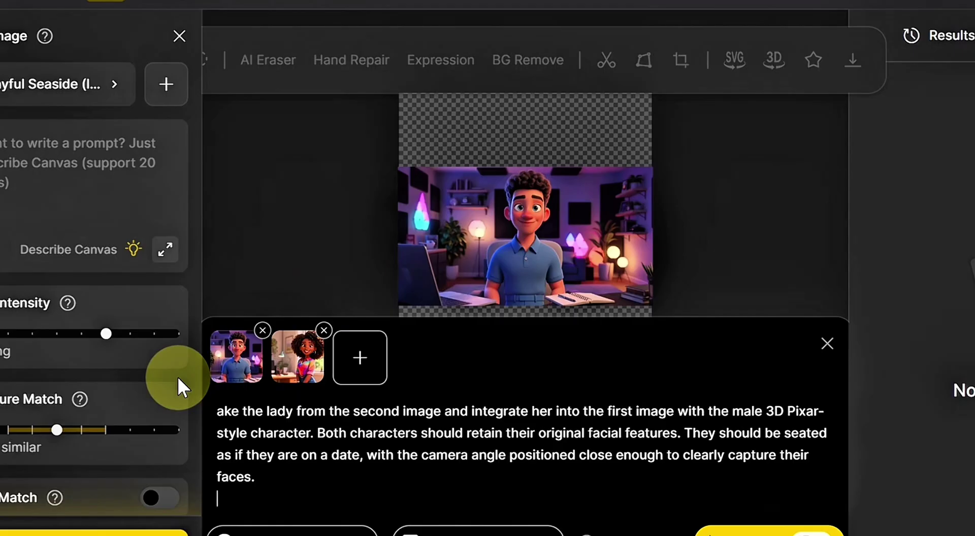
scroll(20, 208, down, 4)
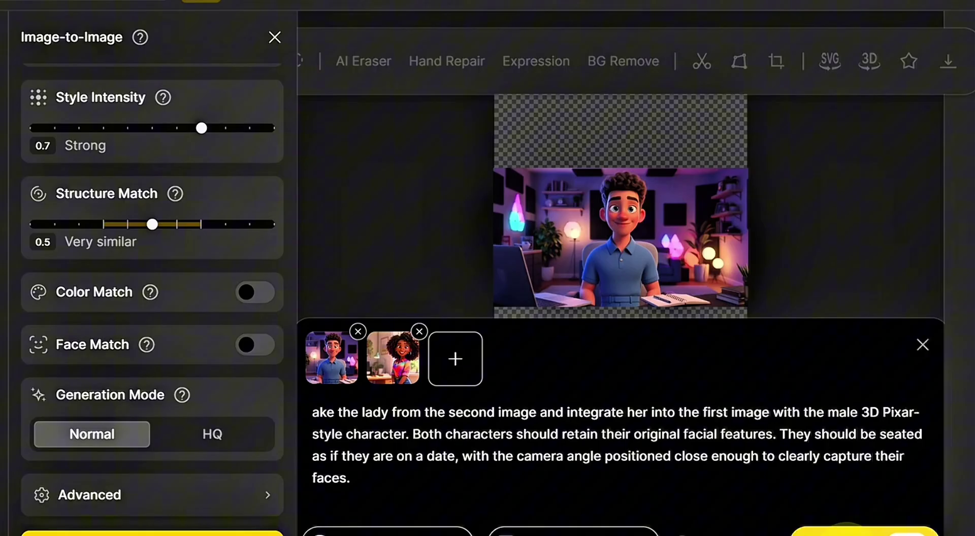
key(Return)
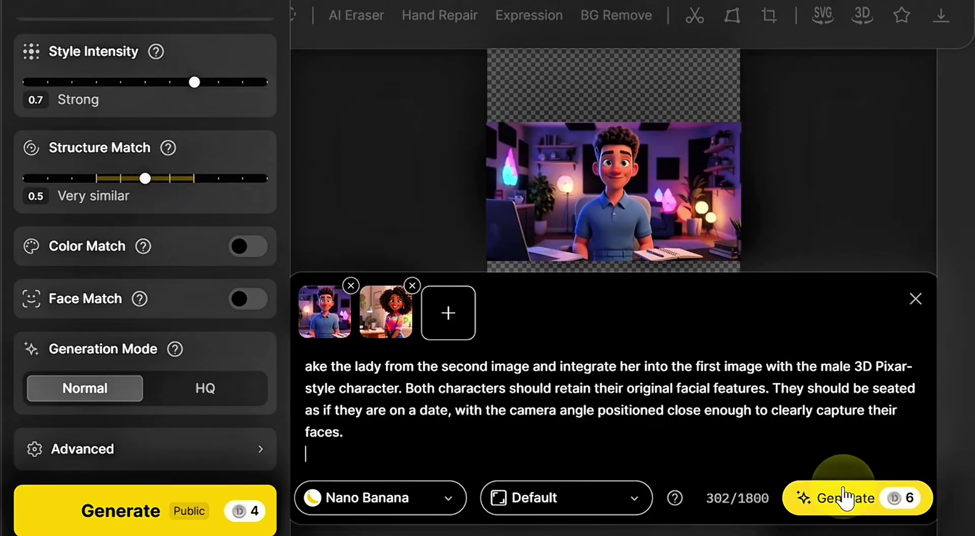
click(844, 488)
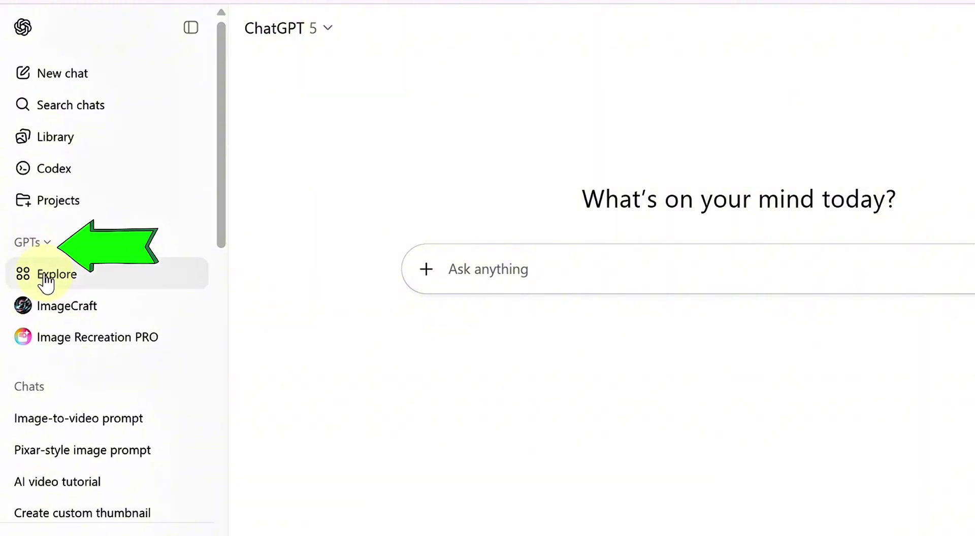
- Find and open the Animation Script Builder GPT from Explore GPTs
click(116, 280)
click(763, 206)
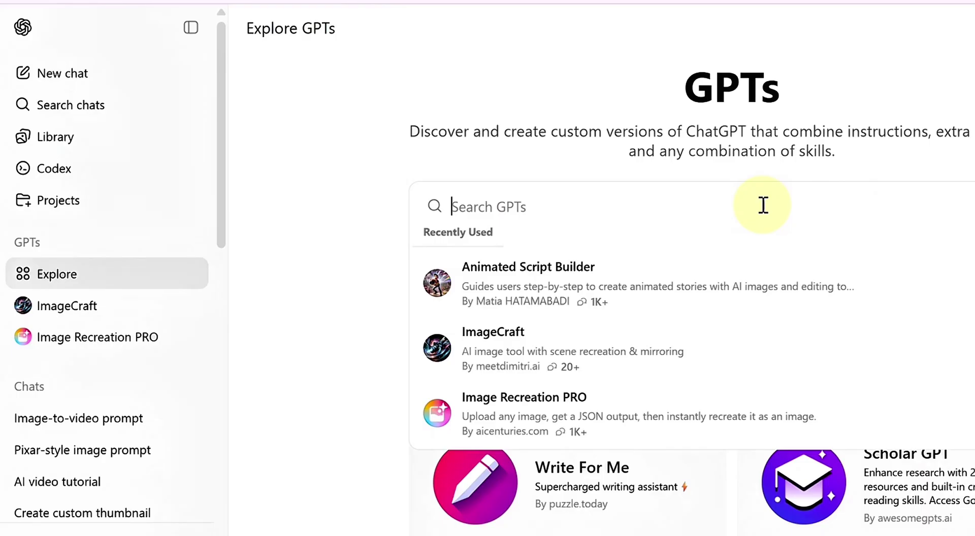
text(Animatuon script builder)
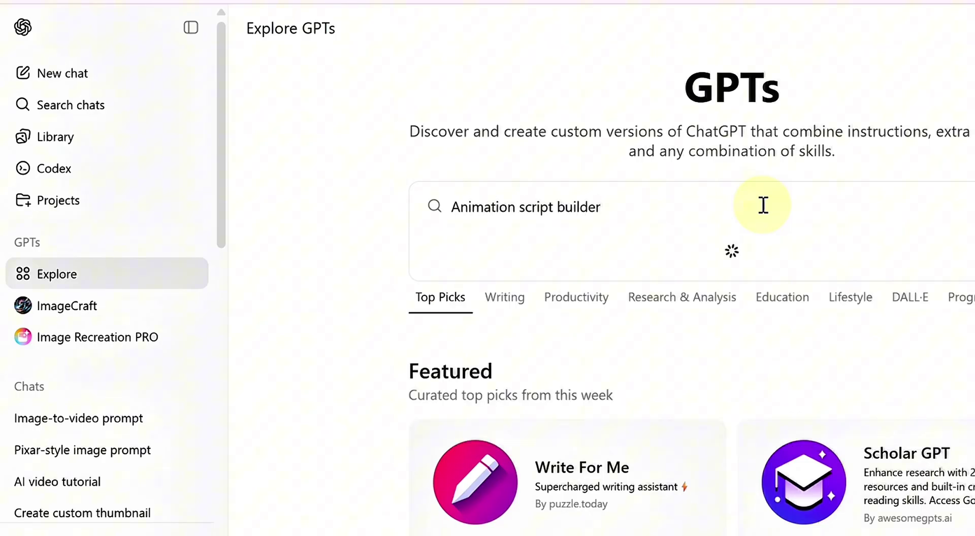
click(676, 263)
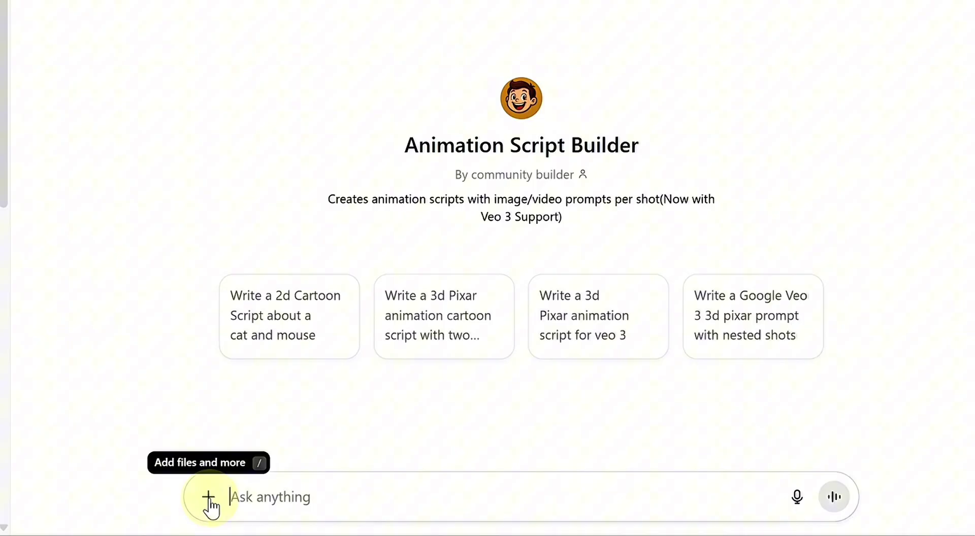
- Attach the '1. Male Avatar' image to a new chat
click(208, 497)
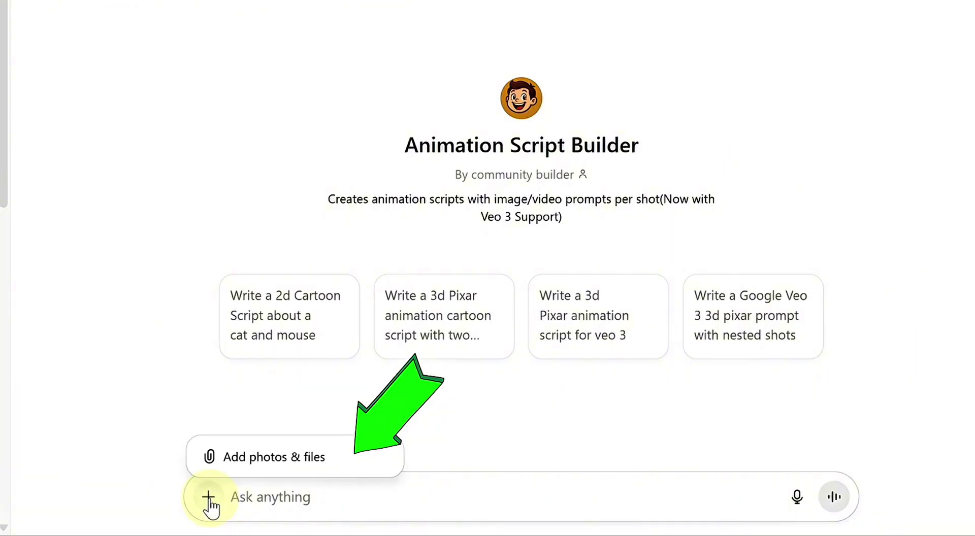
click(234, 454)
click(344, 38)
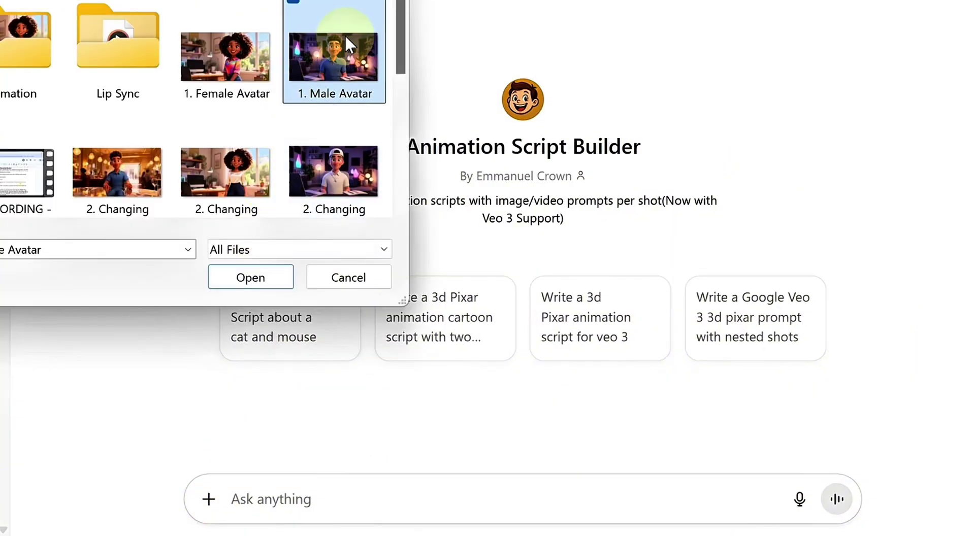
click(277, 292)
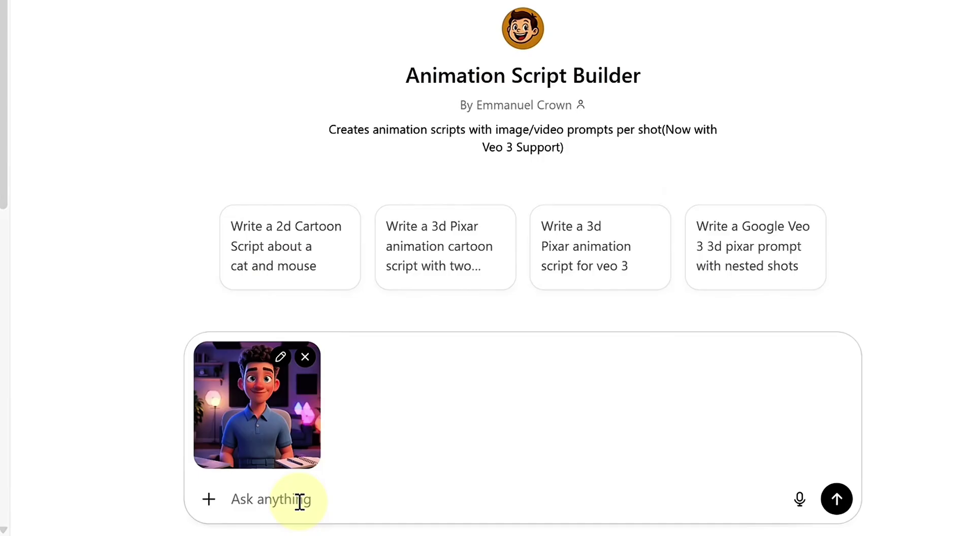
- Request an image-to-video prompt for the 3D Pixar-style character and review the reply
text(Can you create an “image-to-video” prompt for me? I want my 3D Pixar-style character to briefly say, “It’s a pleasure to have you in my office,” then immediately turn around, walk back, and sit on a chair. The camera should gradually zoom in on his face as he takes his seat.)
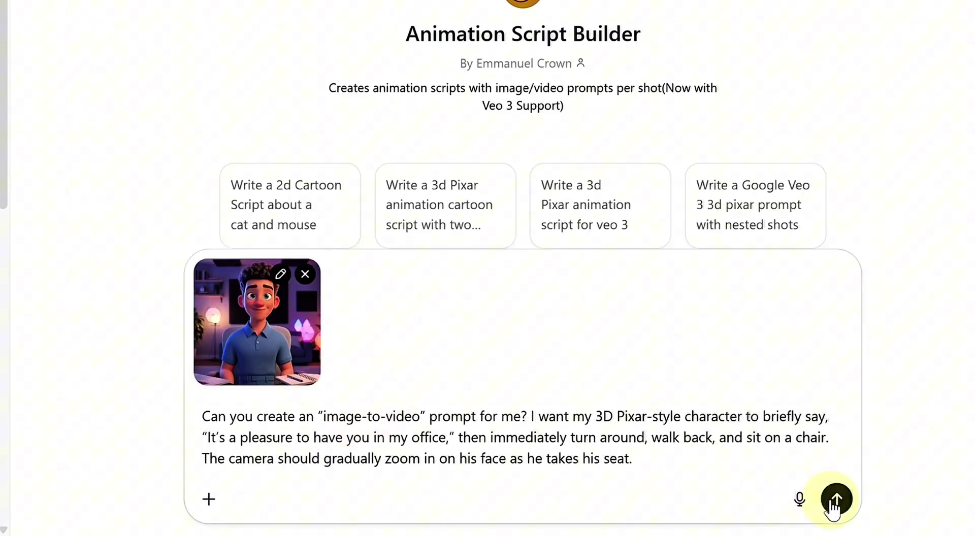
click(835, 502)
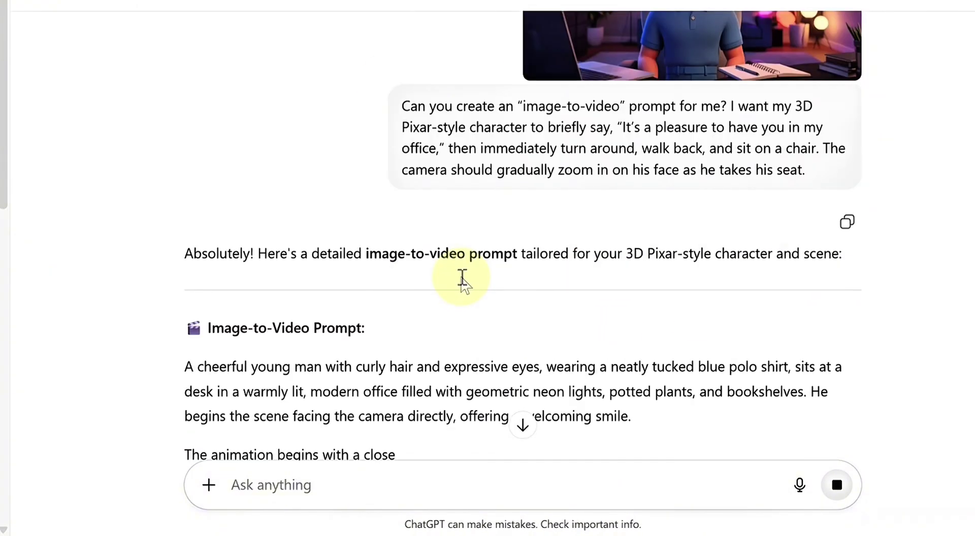
scroll(447, 248, up, 3)
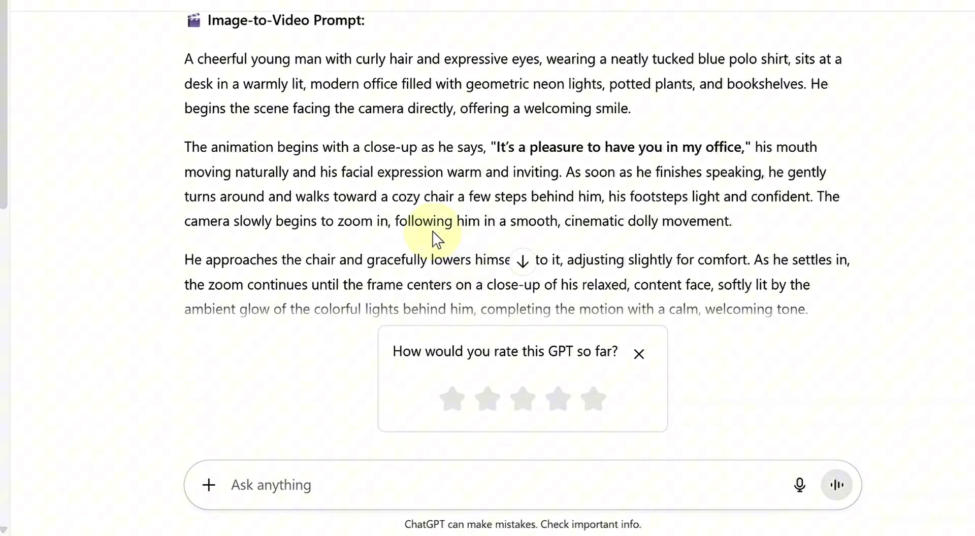
scroll(435, 239, up, 2)
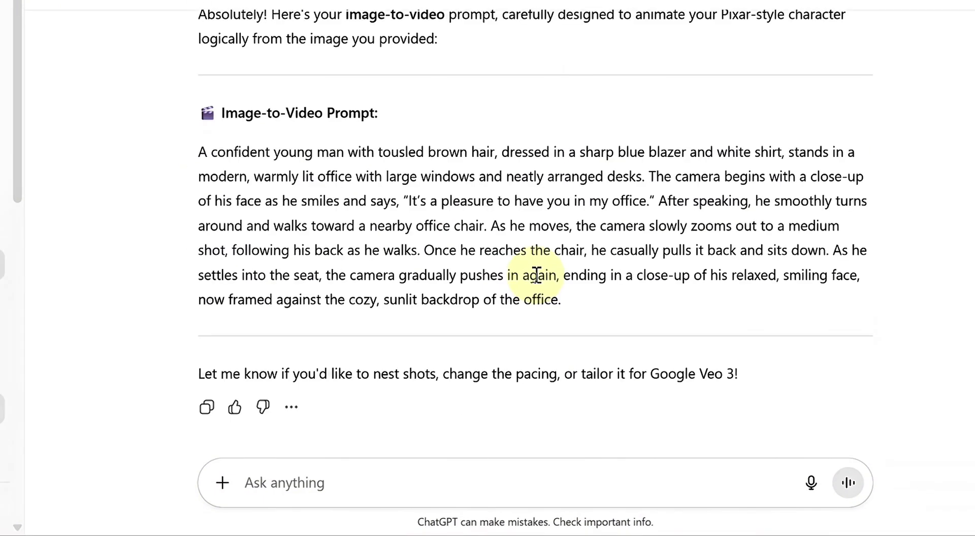
scroll(533, 275, up, 1)
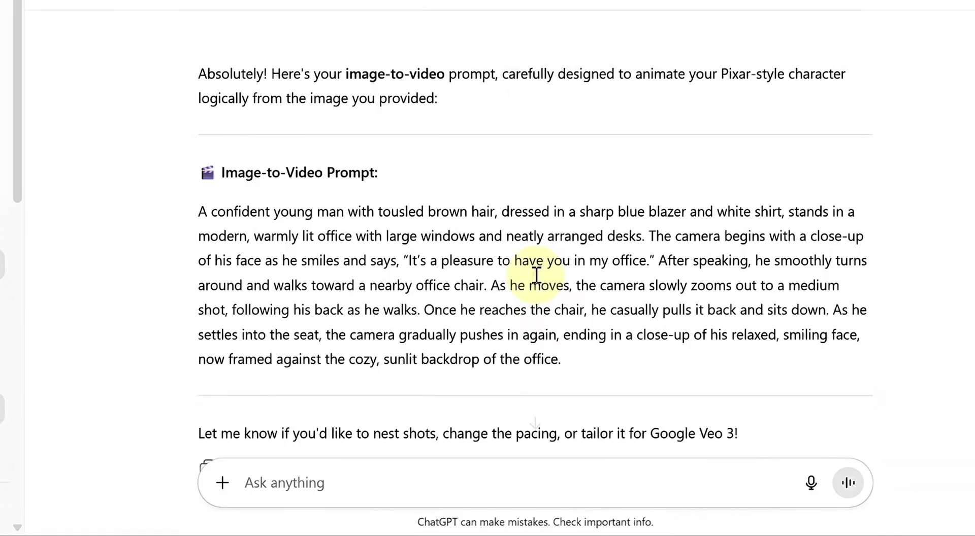
scroll(587, 217, up, 1)
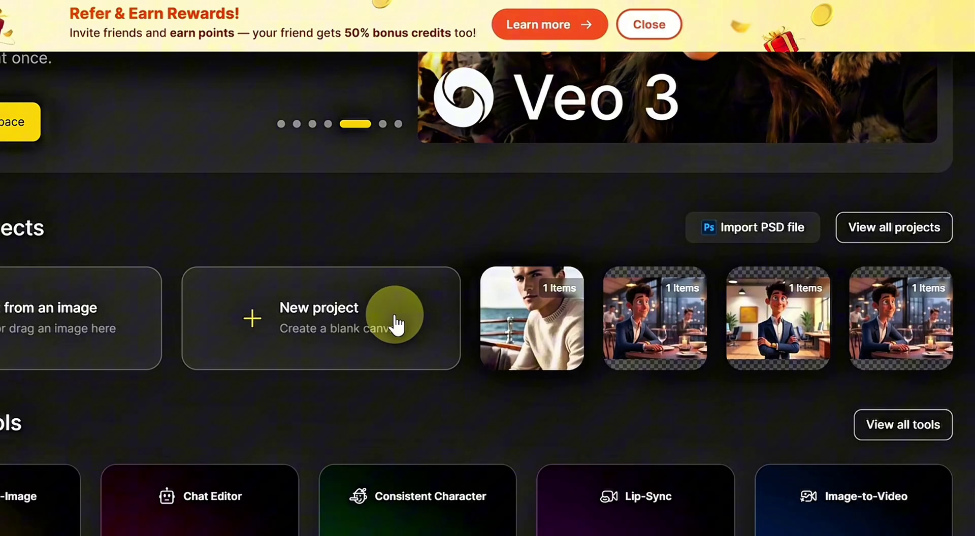
- Upload '1. Male Avatar' as the Image-to-Video start frame
scroll(402, 294, down, 4)
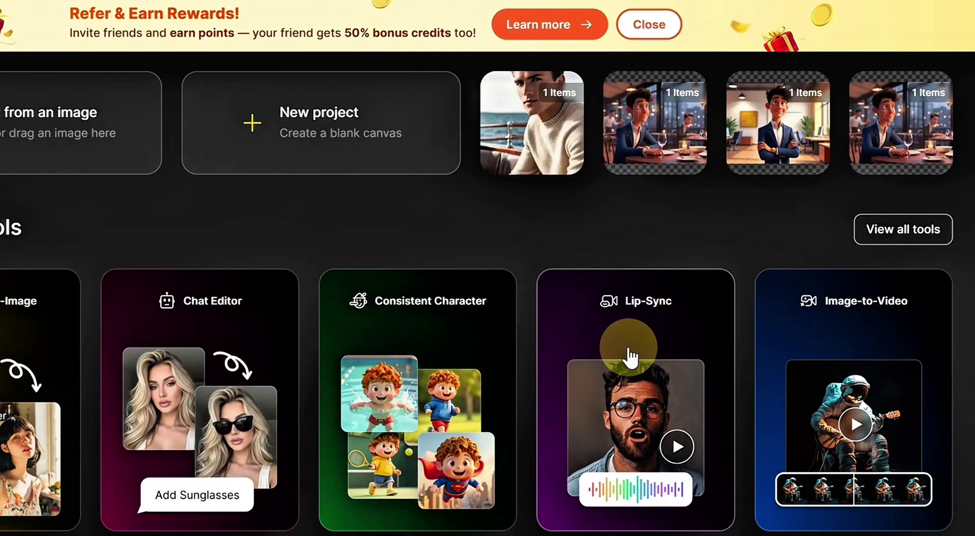
click(796, 320)
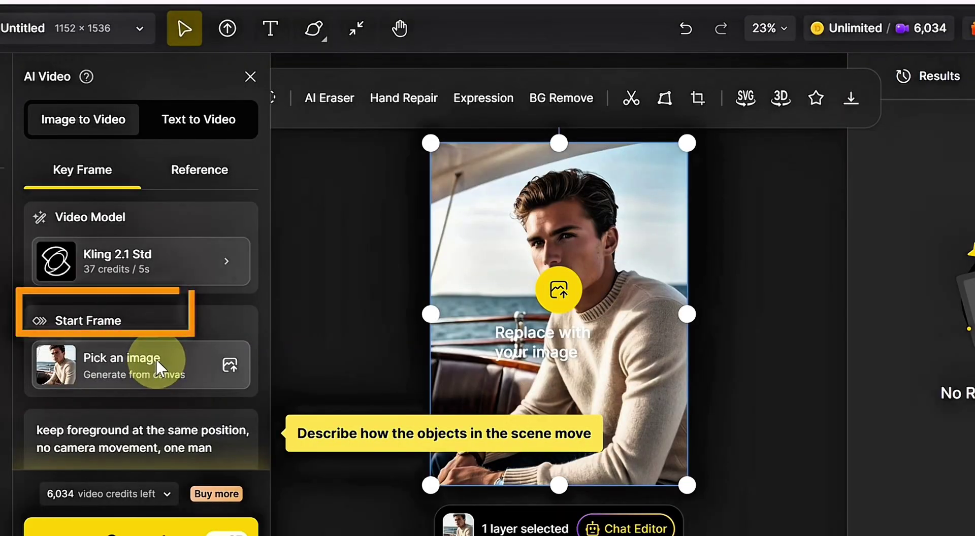
click(156, 359)
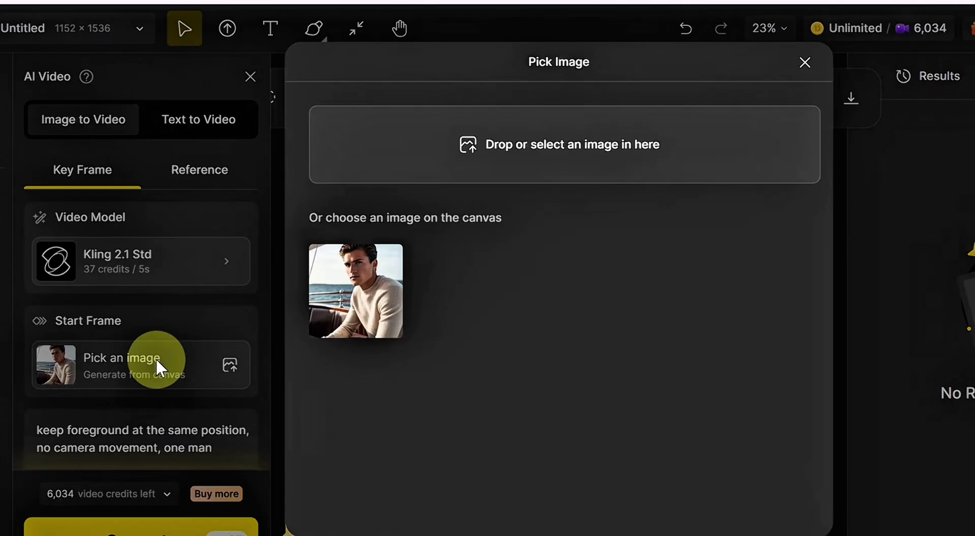
click(511, 133)
click(527, 144)
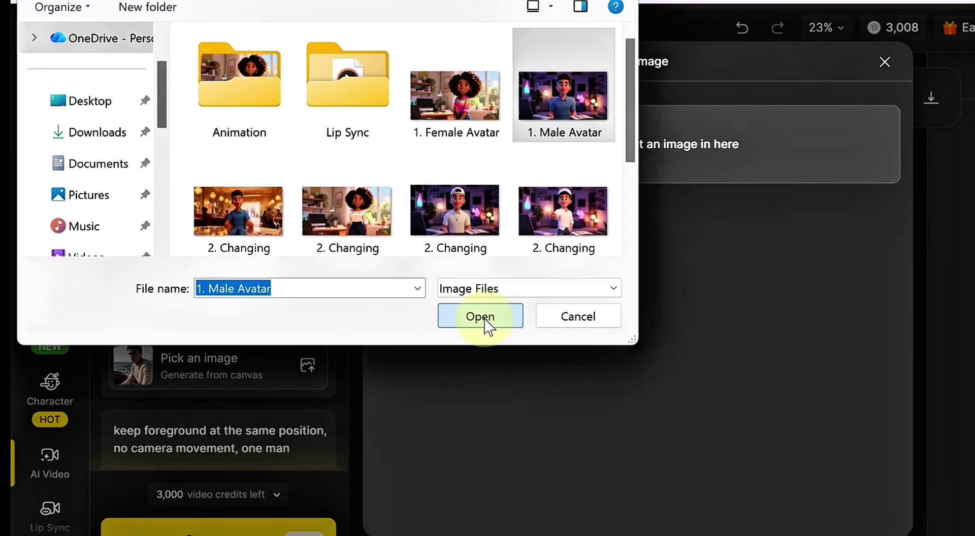
click(480, 322)
- Copy ChatGPT's animation prompt paragraph and paste it into the video description
scroll(309, 279, up, 4)
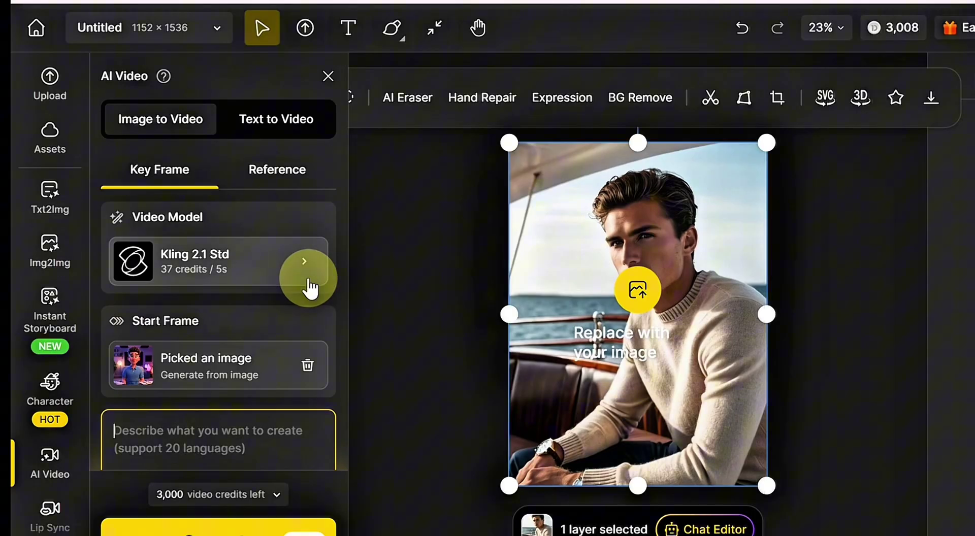
scroll(311, 283, down, 2)
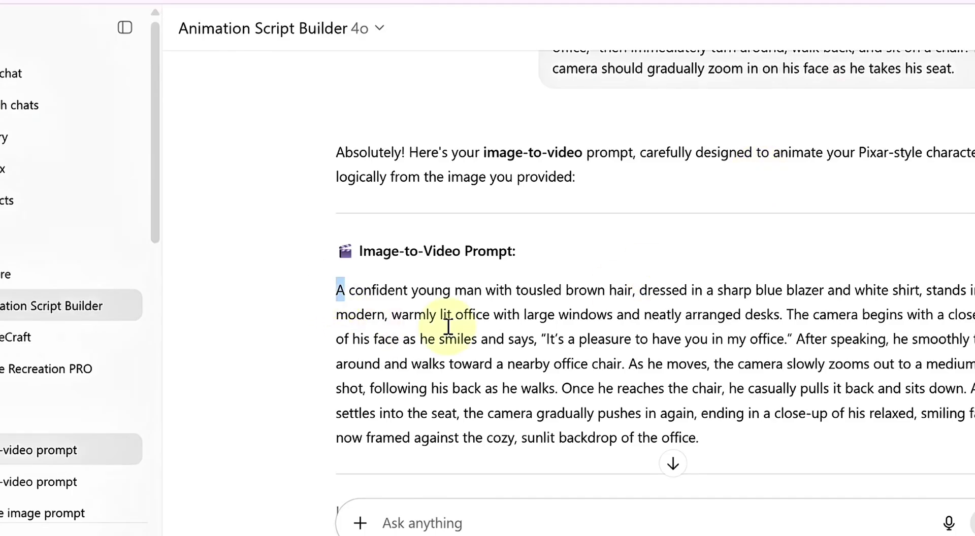
triple_click(388, 319)
right_click(715, 355)
click(720, 178)
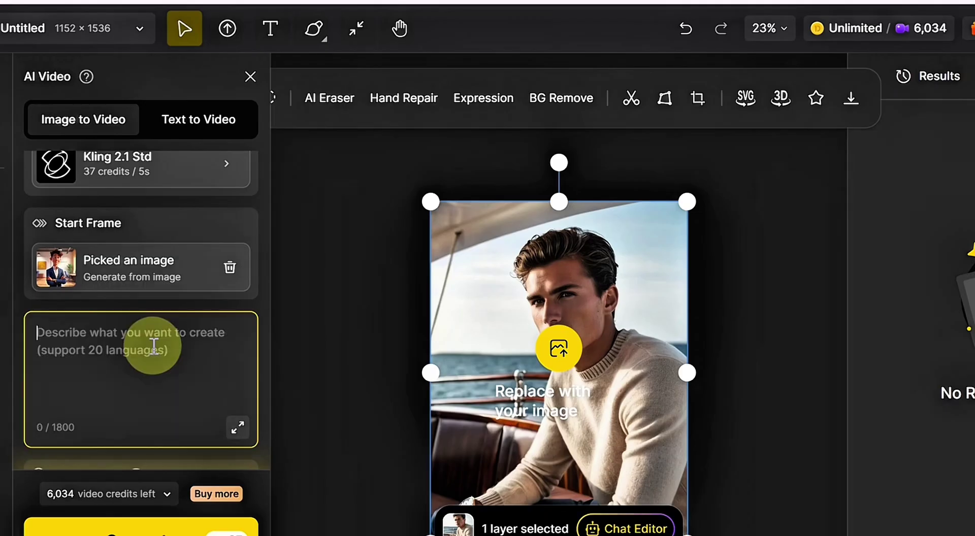
key(ctrl+v)
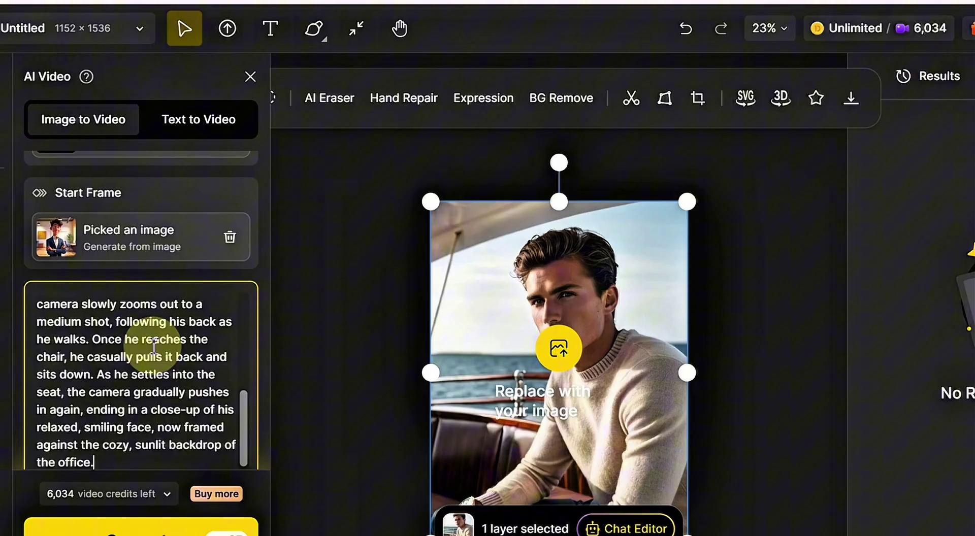
scroll(170, 248, up, 3)
scroll(190, 266, up, 2)
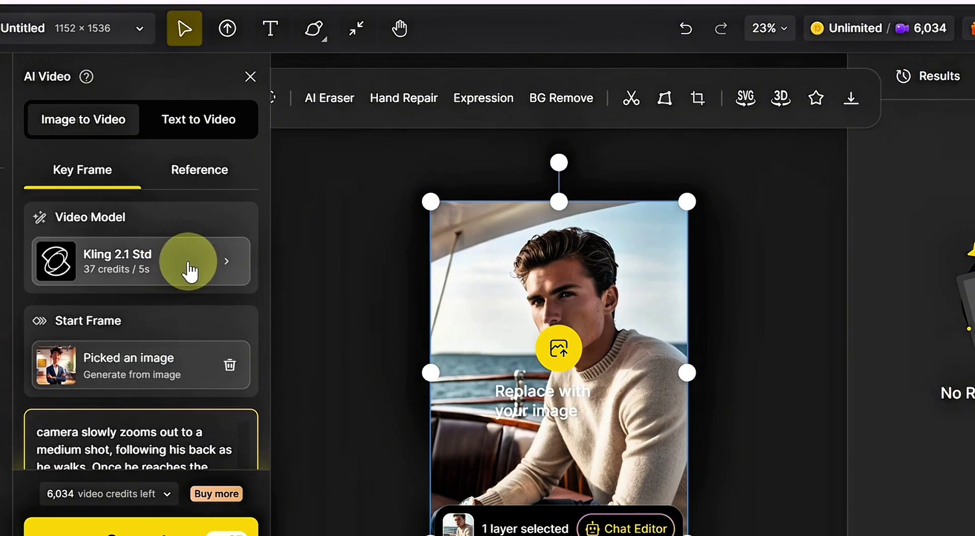
- Switch the model to Kling 2.5 Turbo, keep duration at 5s, and generate
click(219, 274)
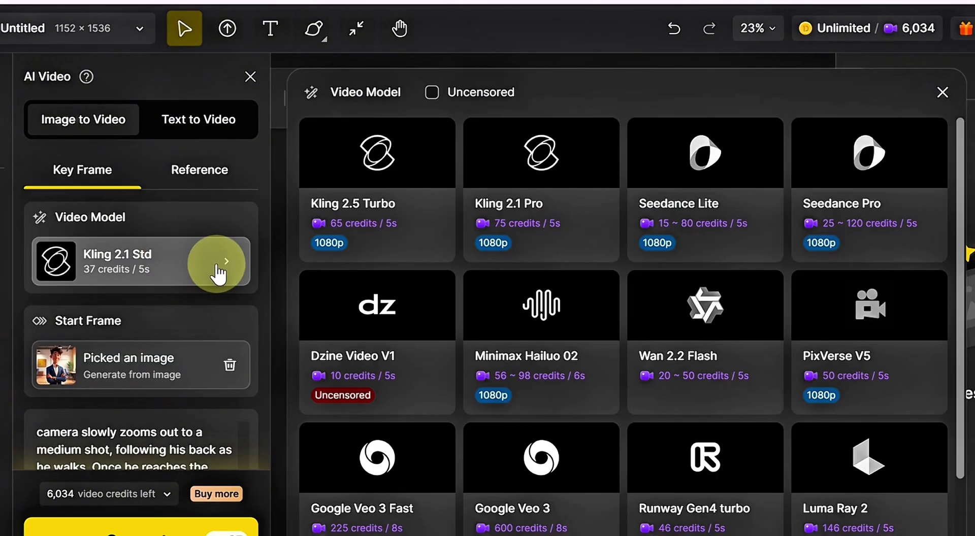
click(378, 192)
scroll(200, 359, down, 8)
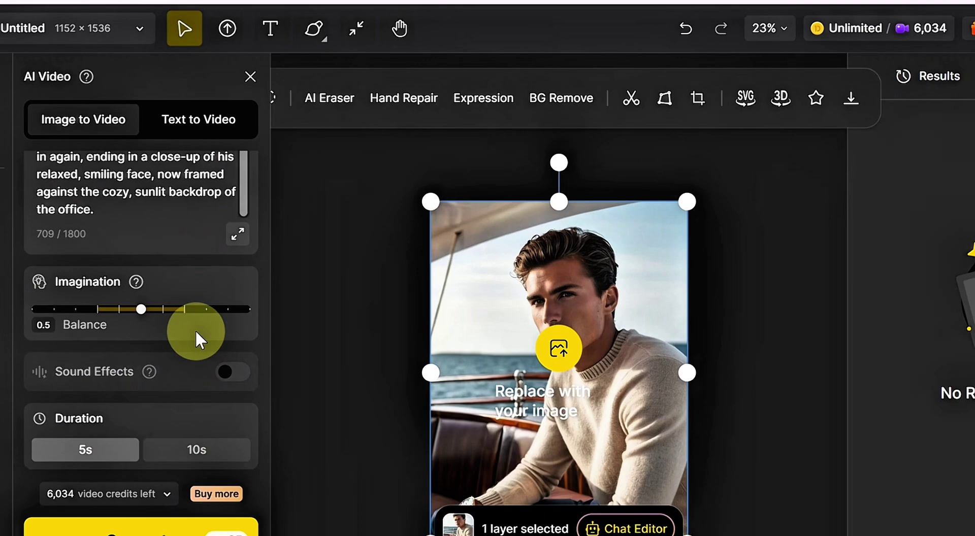
click(201, 450)
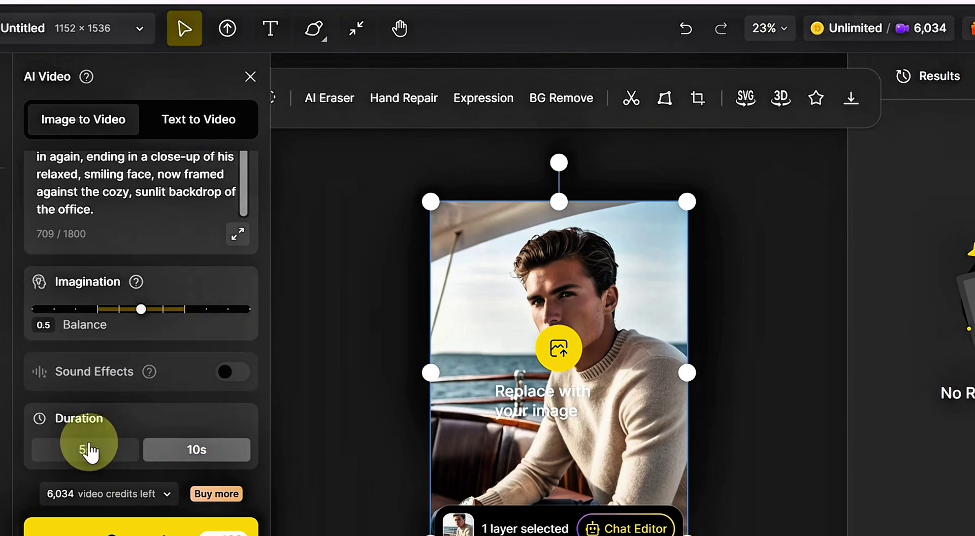
click(107, 451)
scroll(176, 459, up, 2)
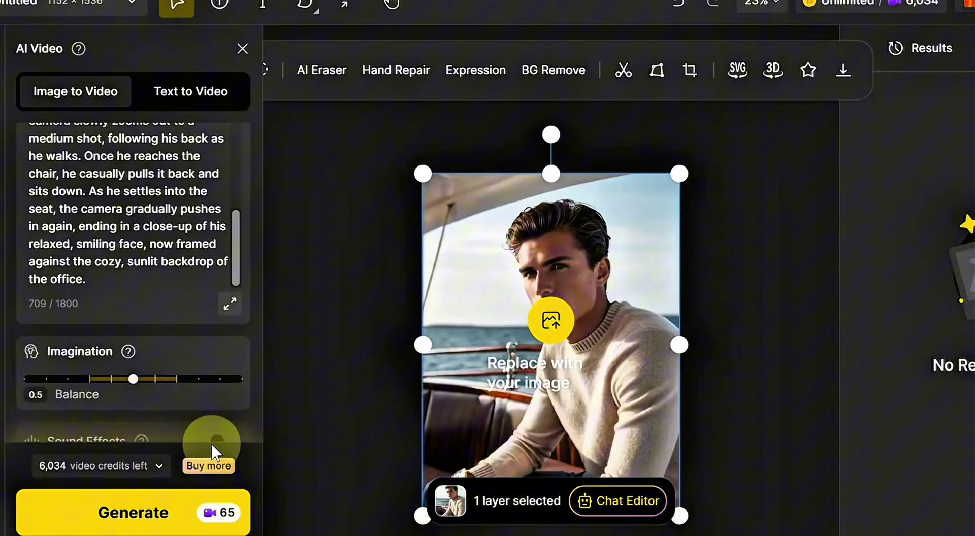
click(178, 517)
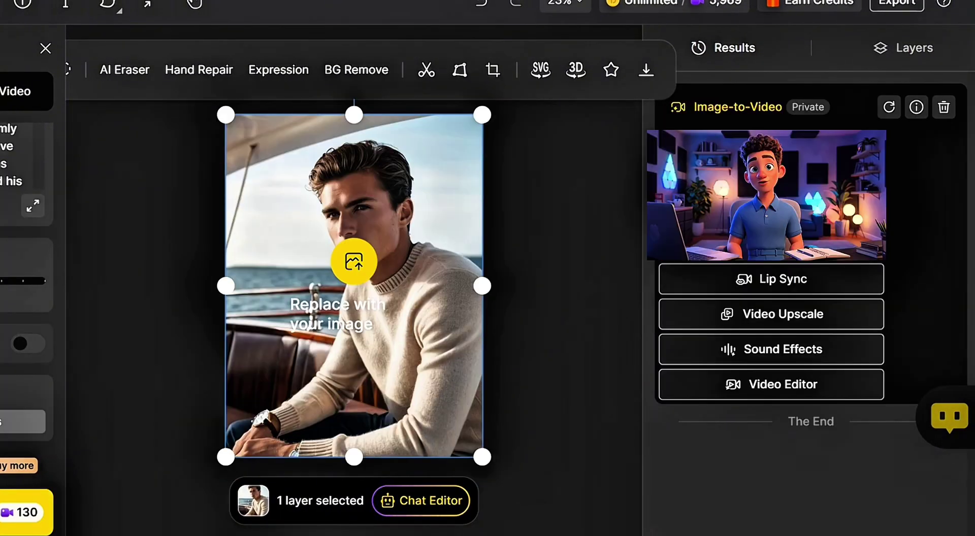
- Open the office clip's result preview and download the video
click(764, 191)
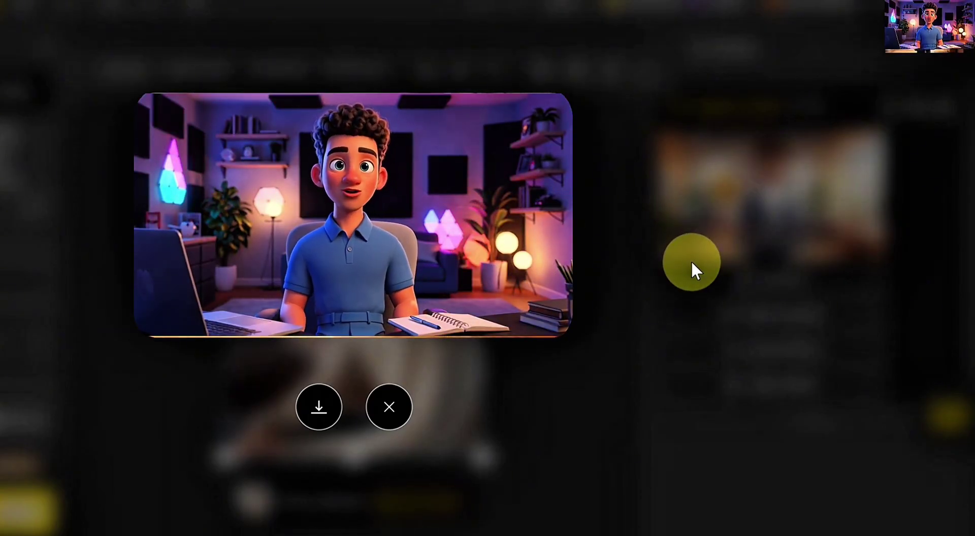
click(318, 406)
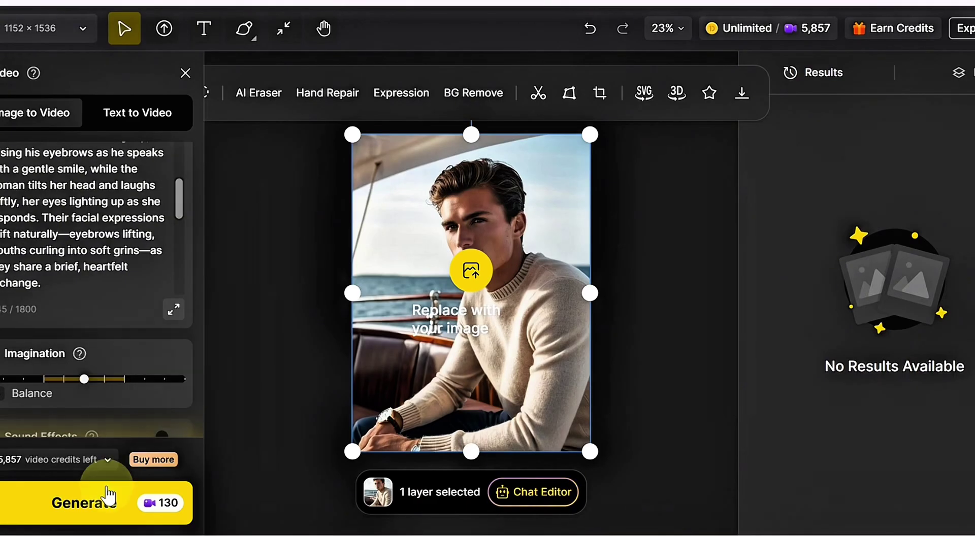
- Generate the restaurant clip of the seated avatar
click(81, 500)
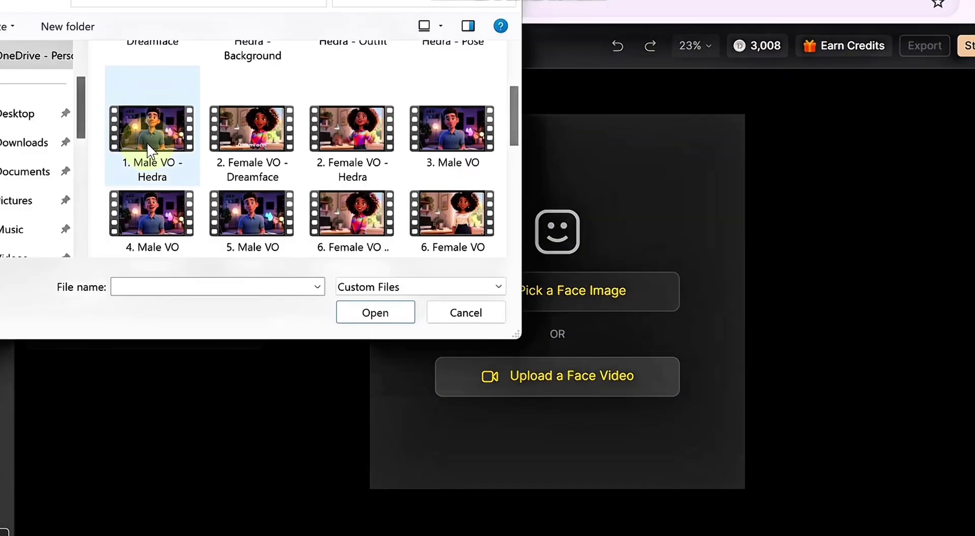
- Load the office avatar video into Lip Sync and select the man's detected face
click(144, 157)
click(374, 313)
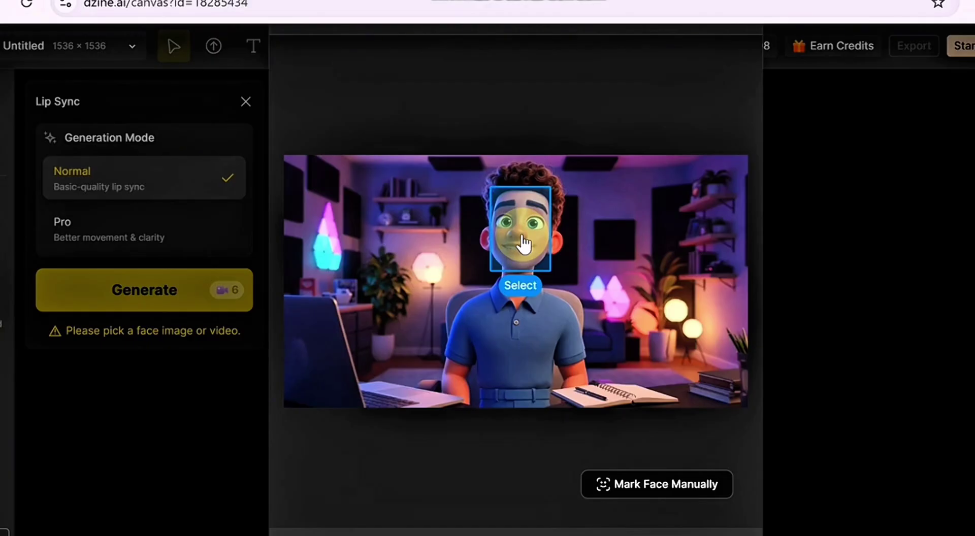
click(523, 244)
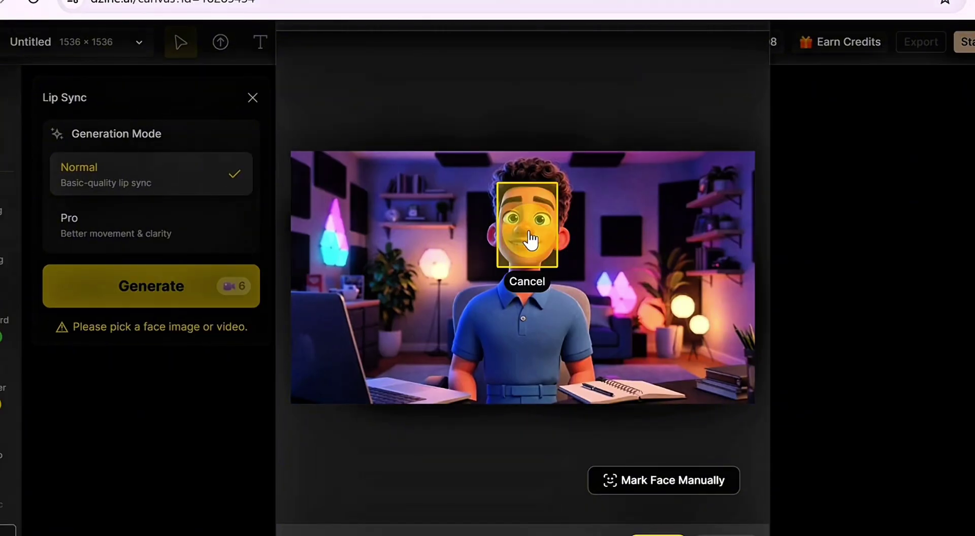
scroll(559, 269, down, 1)
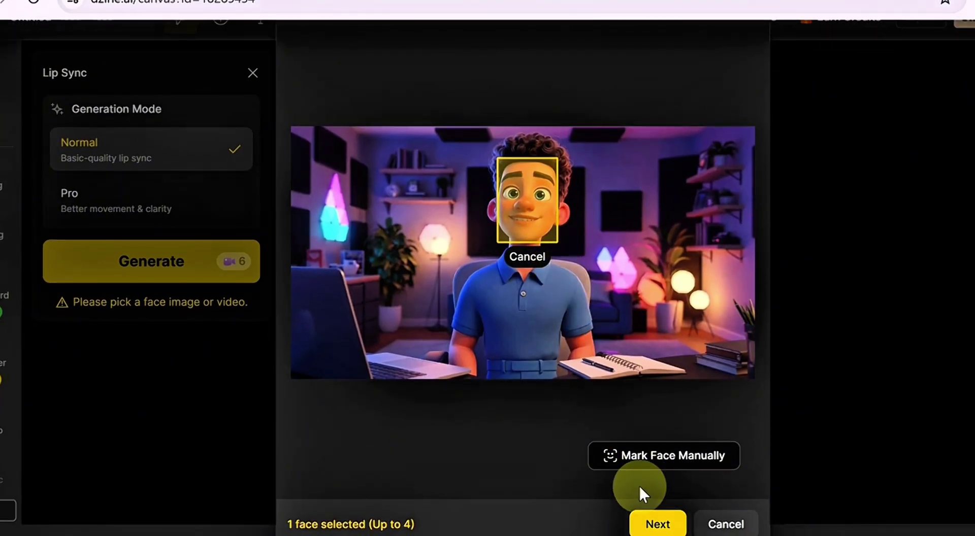
- Confirm the selected face with Next to reach the speaking voice setup
click(654, 523)
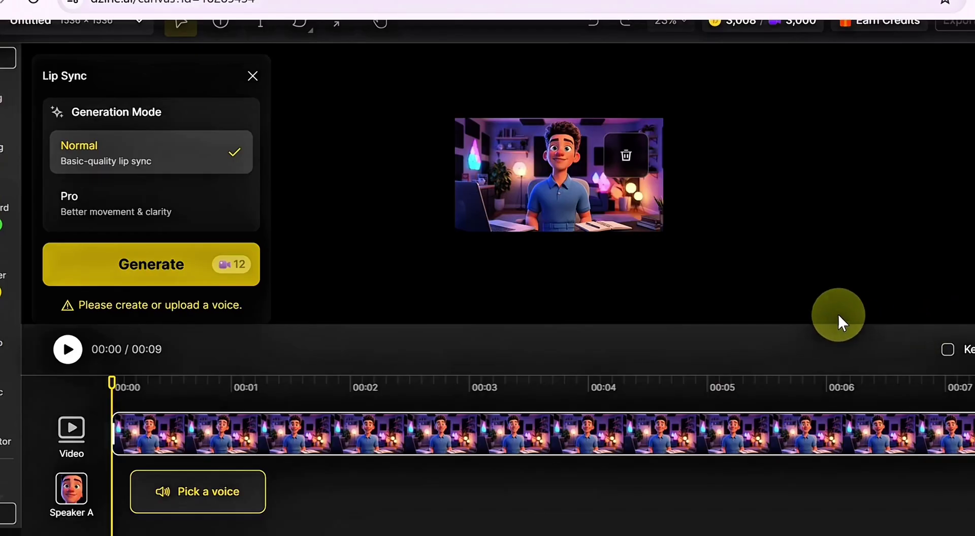
scroll(824, 304, up, 1)
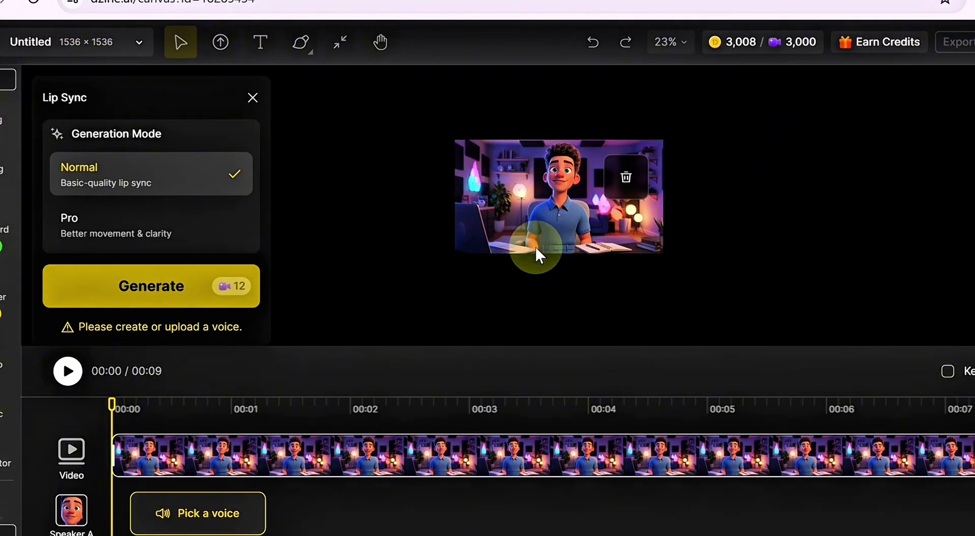
scroll(473, 259, down, 1)
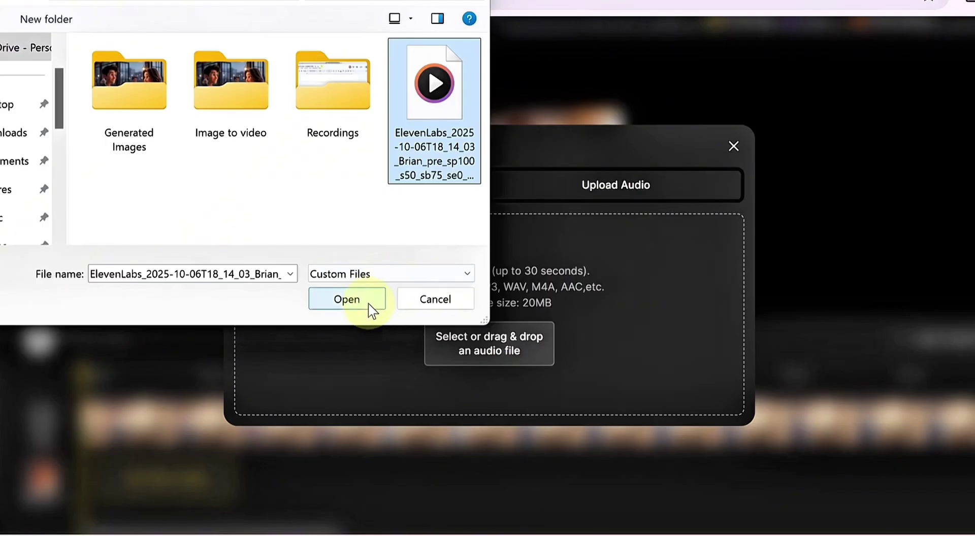
- Upload the dialogue audio file and scroll the timeline to check Speaker A's track
click(368, 303)
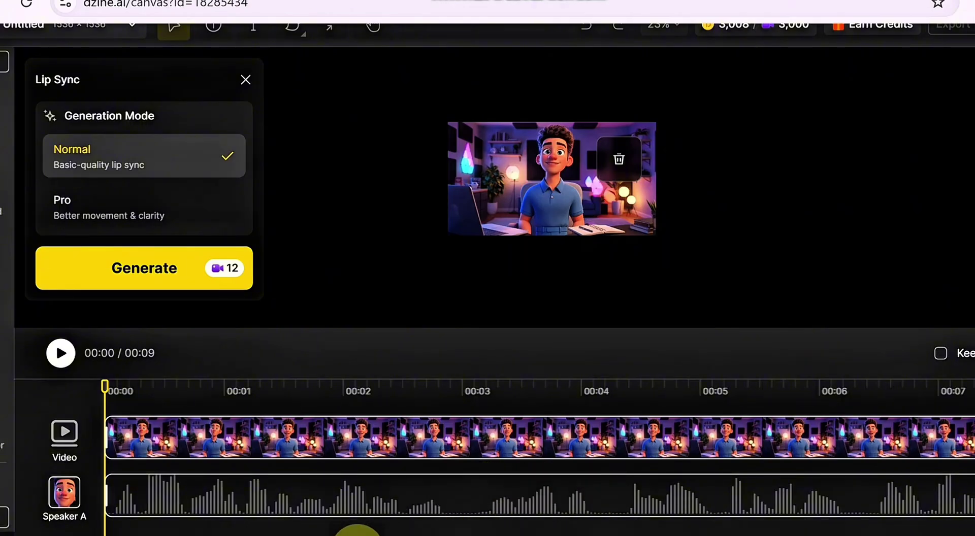
scroll(355, 530, right, 5)
scroll(500, 525, right, 5)
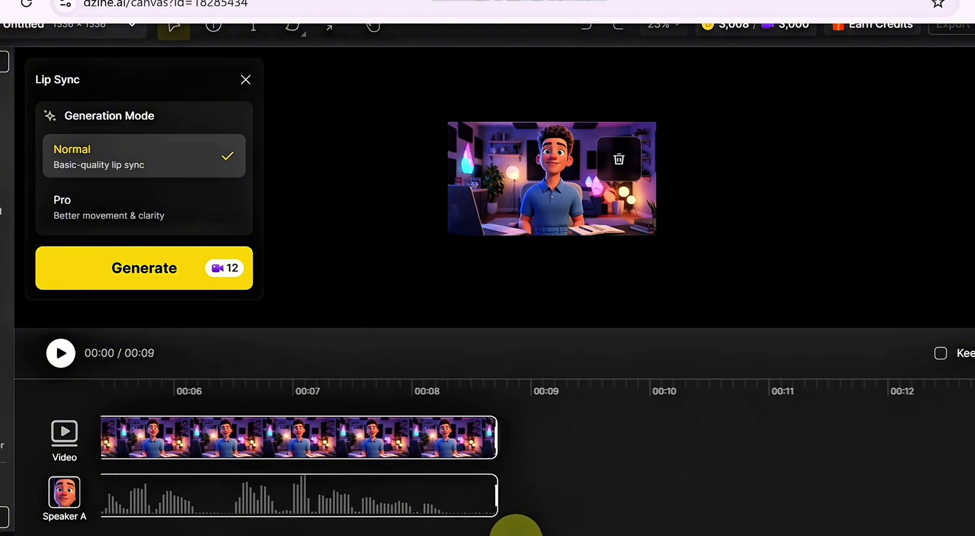
scroll(516, 526, left, 2)
scroll(497, 527, left, 4)
scroll(414, 528, left, 1)
scroll(374, 528, left, 3)
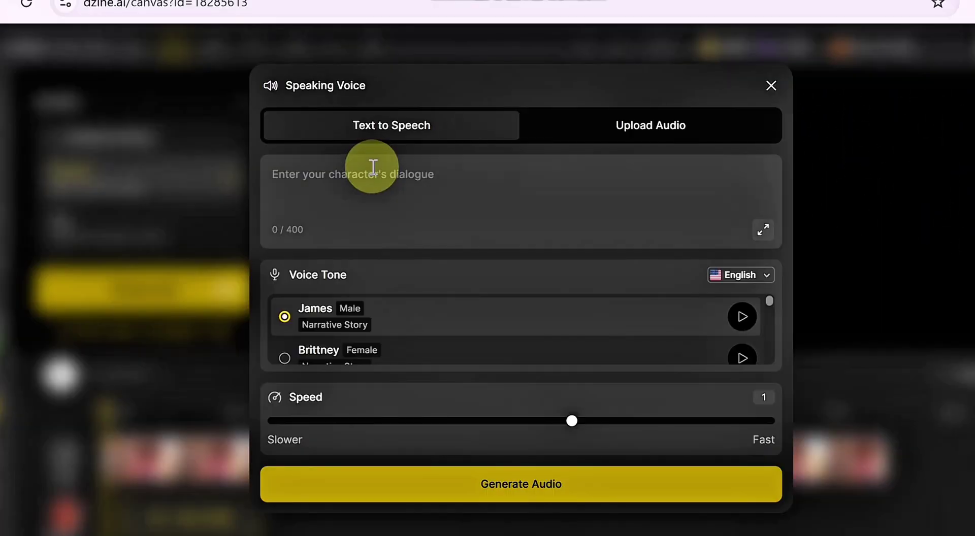
- Paste Nina's script into the Text to Speech dialogue field
click(374, 166)
right_click(375, 166)
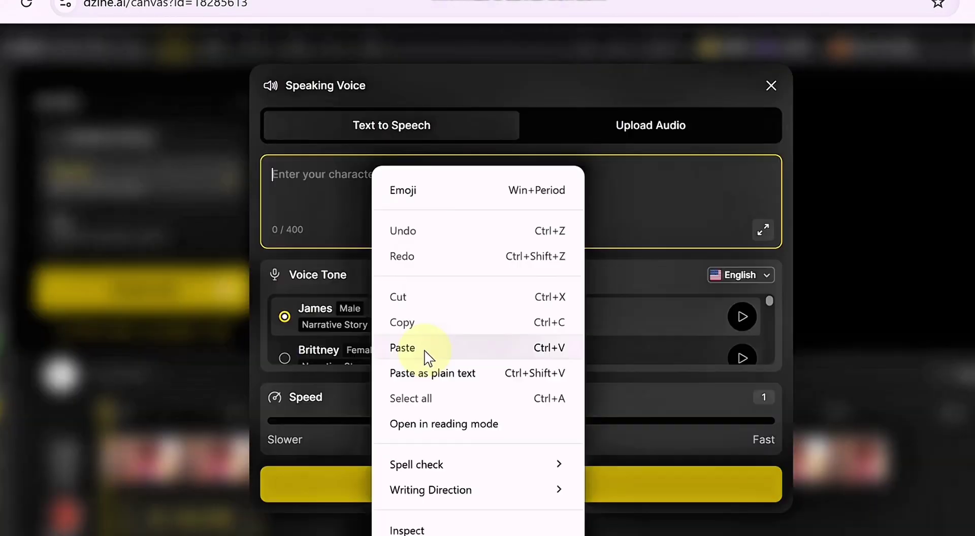
click(424, 349)
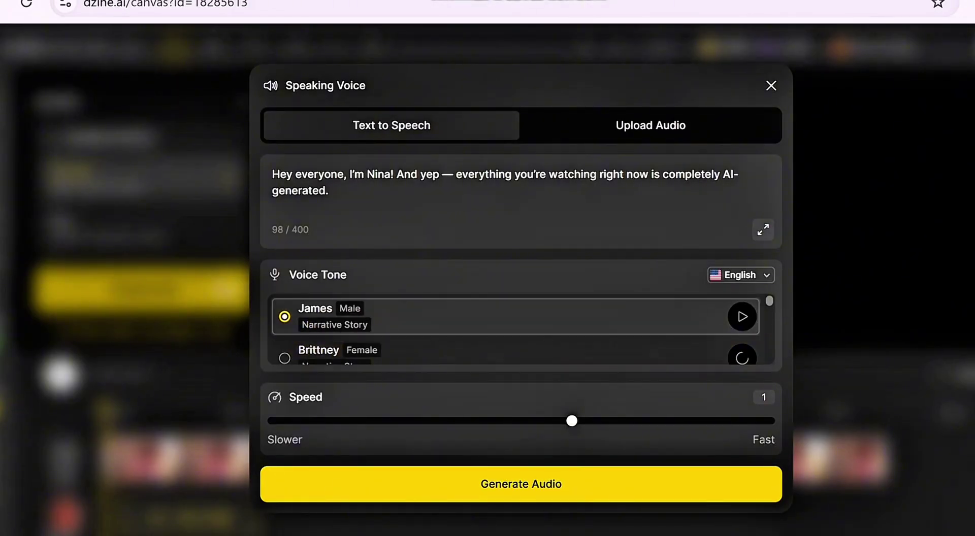
- Voice the script with Hope at speed 1.02 and apply the audio to the clip
drag(769, 300, 760, 327)
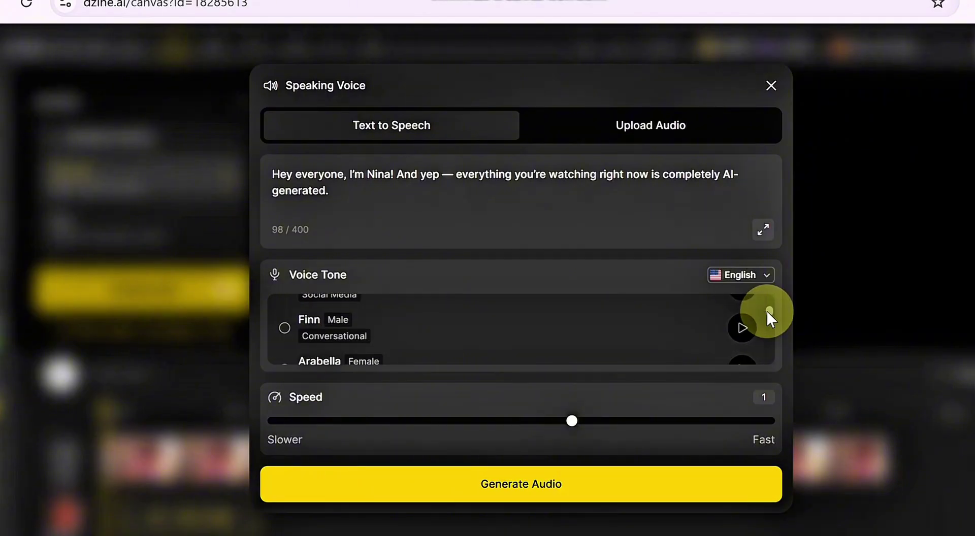
click(742, 344)
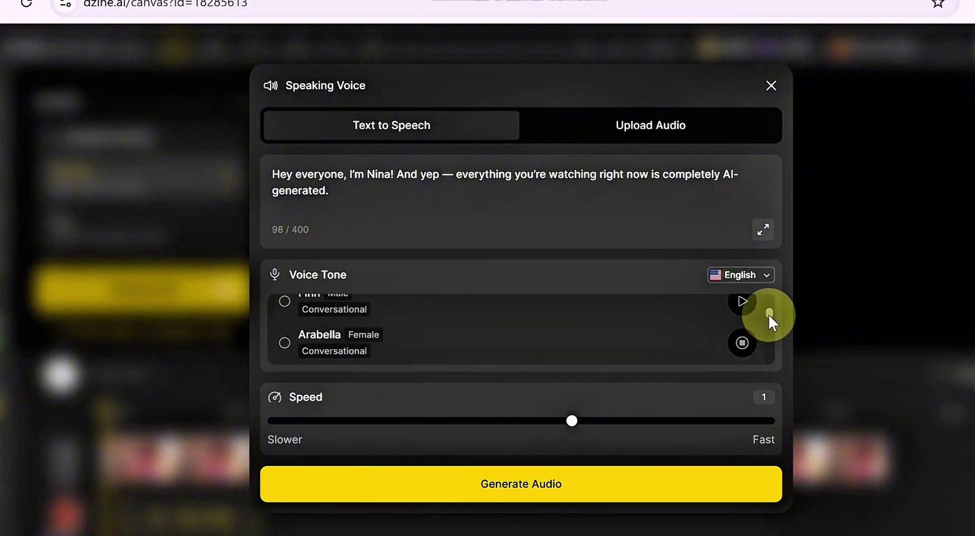
drag(769, 312, 763, 311)
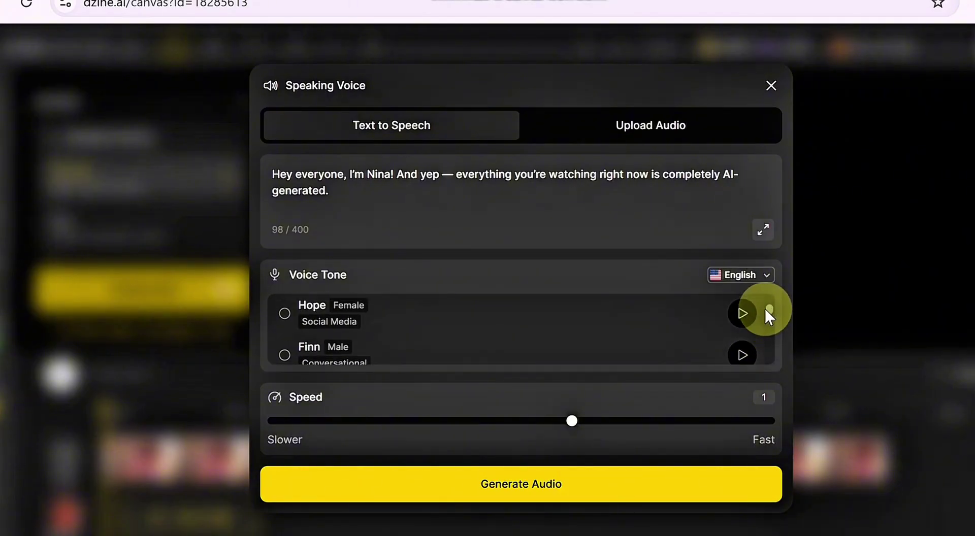
click(366, 325)
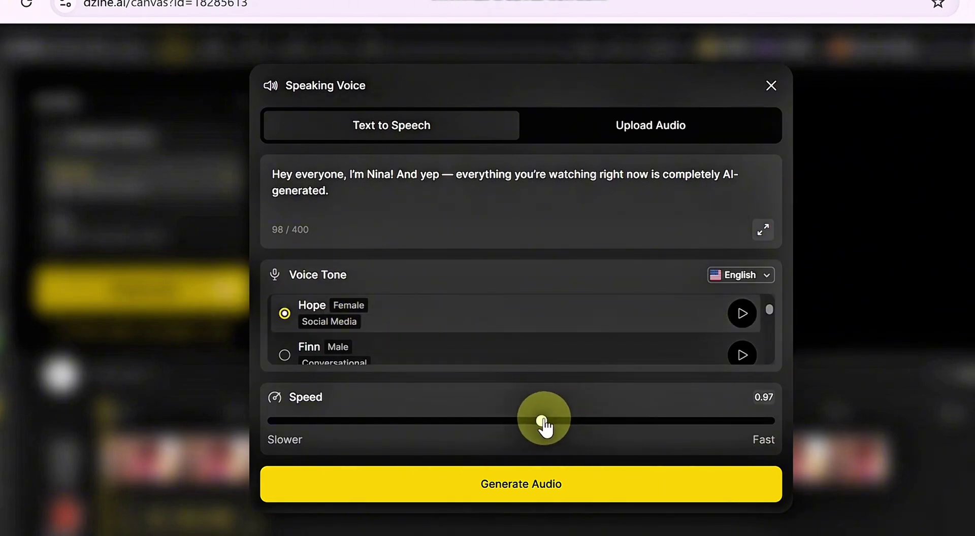
click(531, 490)
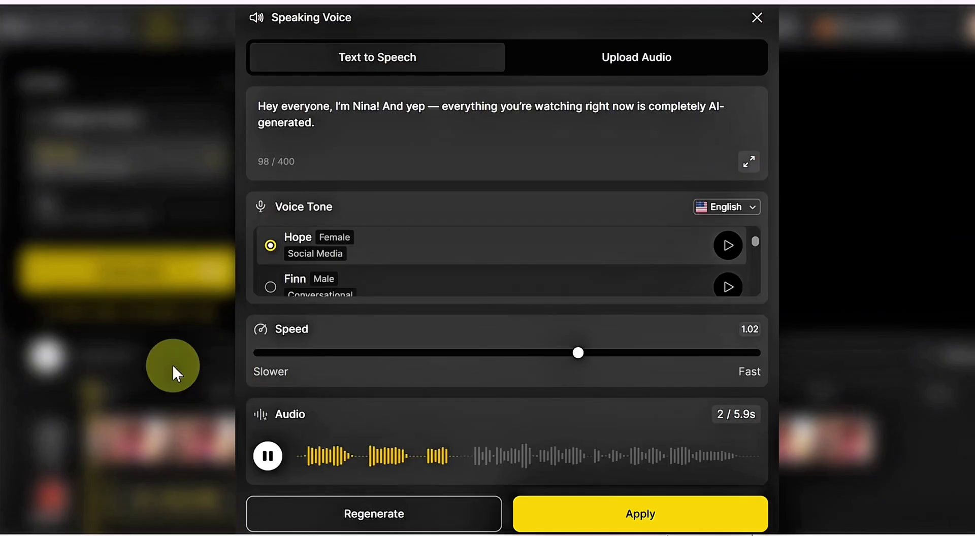
click(583, 514)
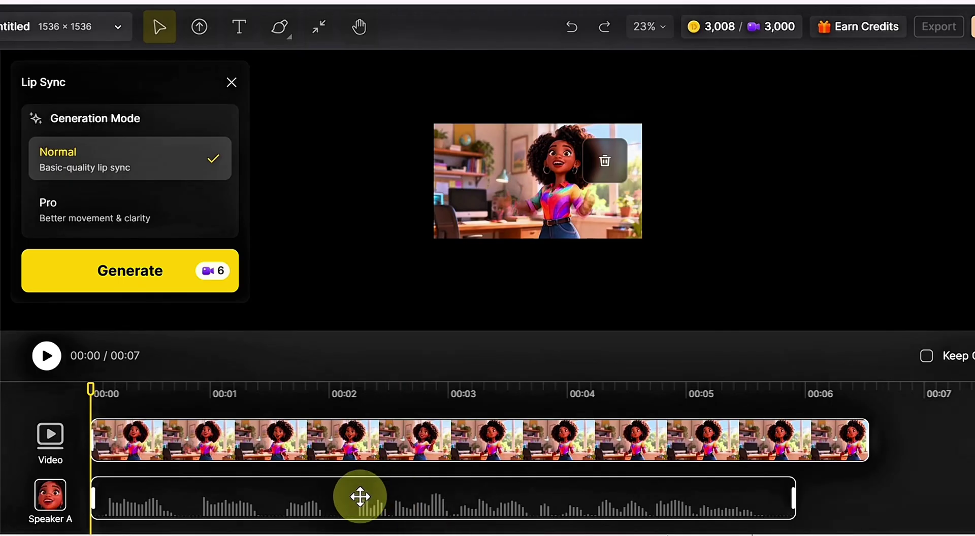
- Nudge Speaker A's speech track slightly later and play the finished lip-synced video
drag(359, 496, 370, 497)
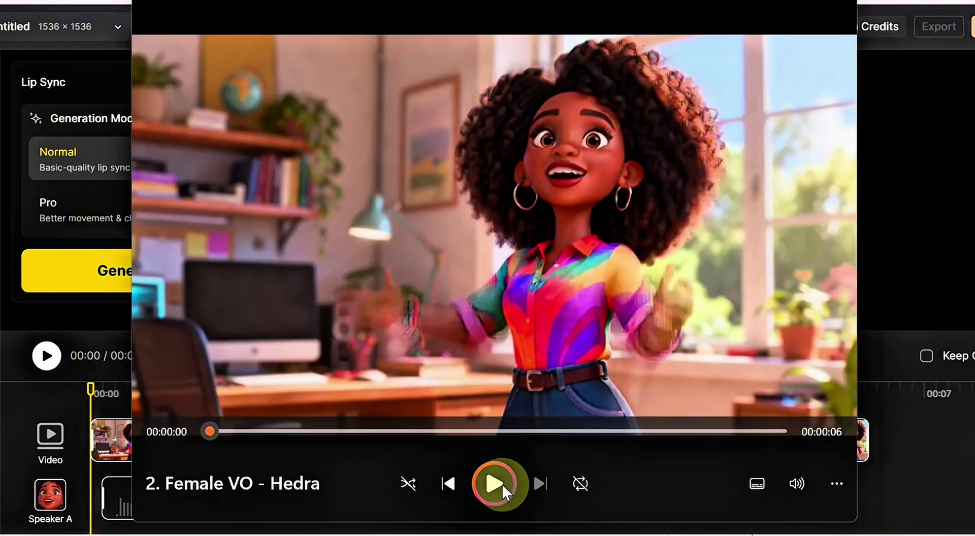
click(495, 483)
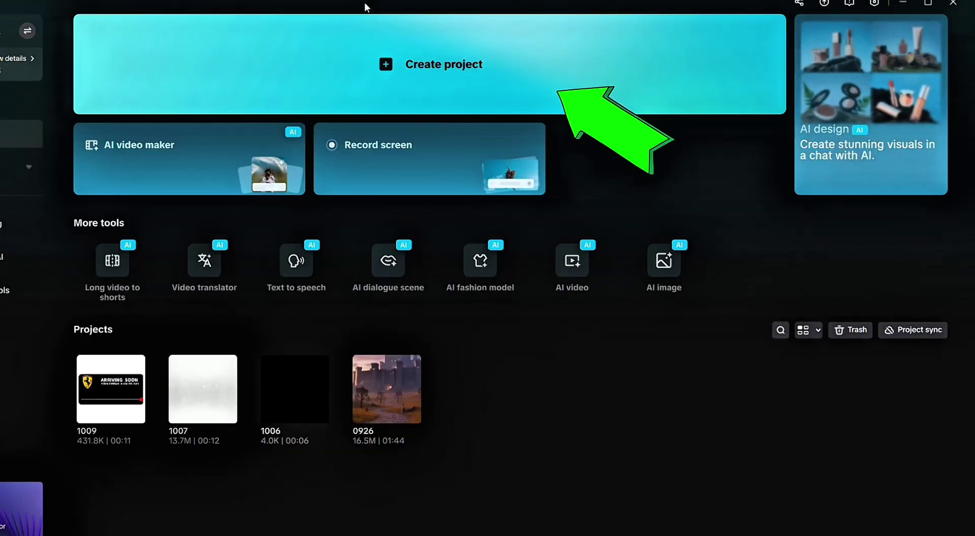
- Create a new CapCut project and import all seven avatar videos
click(362, 71)
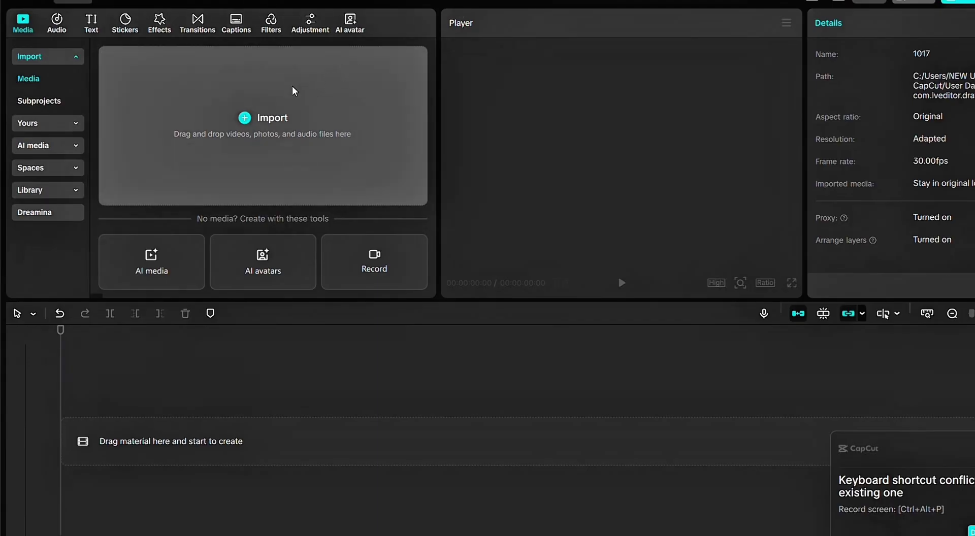
click(270, 100)
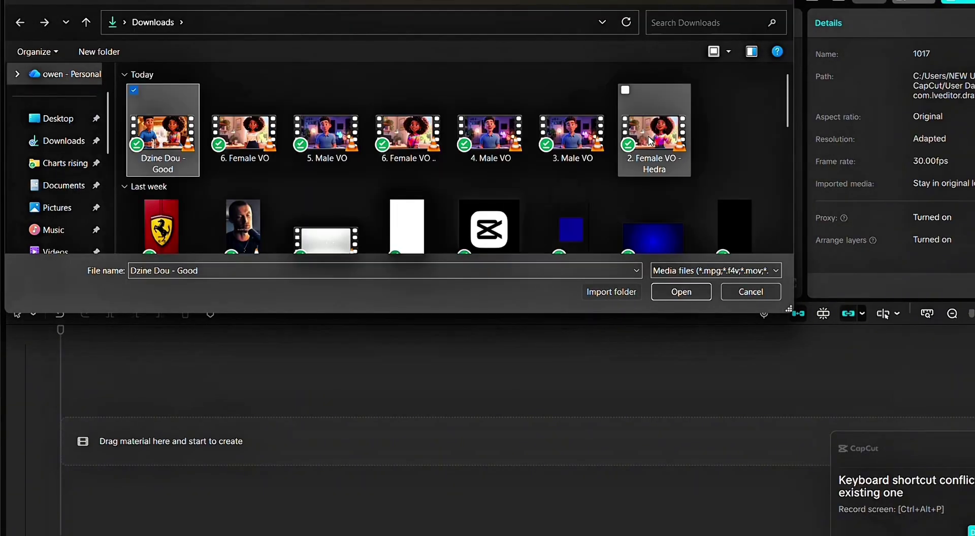
shift+click(651, 141)
click(681, 291)
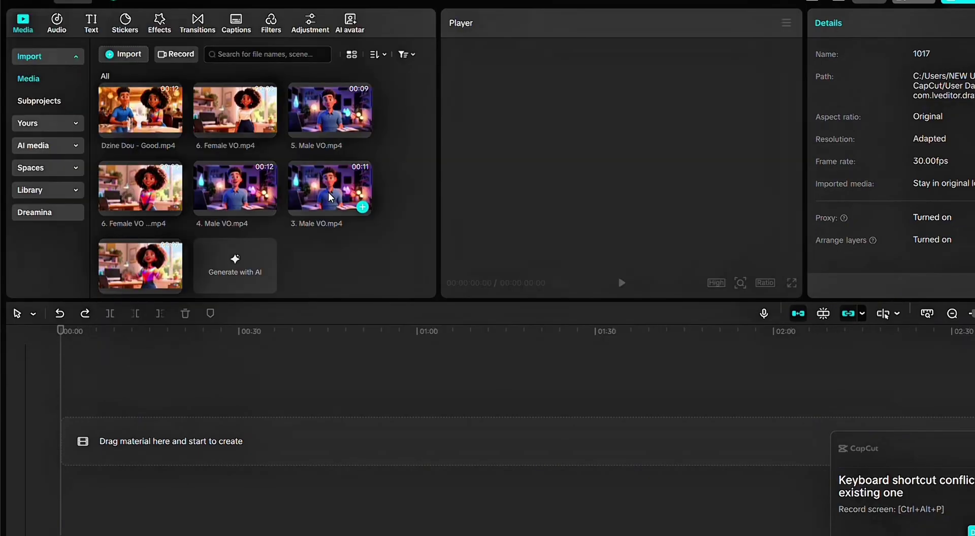
- Sequence the clips (3. Male VO, 4. Male VO, female, 5. Male VO, Dzine Dou) and set a 16:9 ratio
key(space)
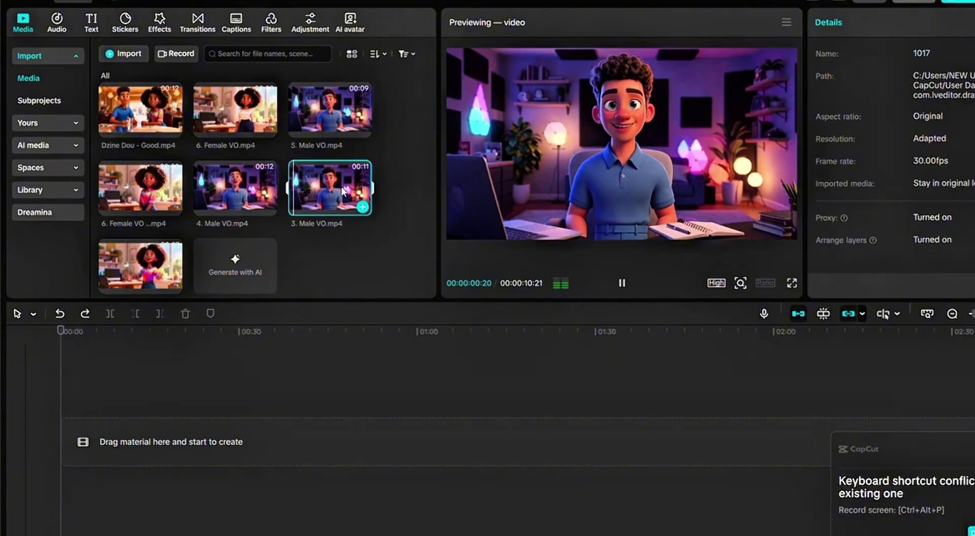
drag(343, 192, 142, 447)
drag(235, 188, 441, 441)
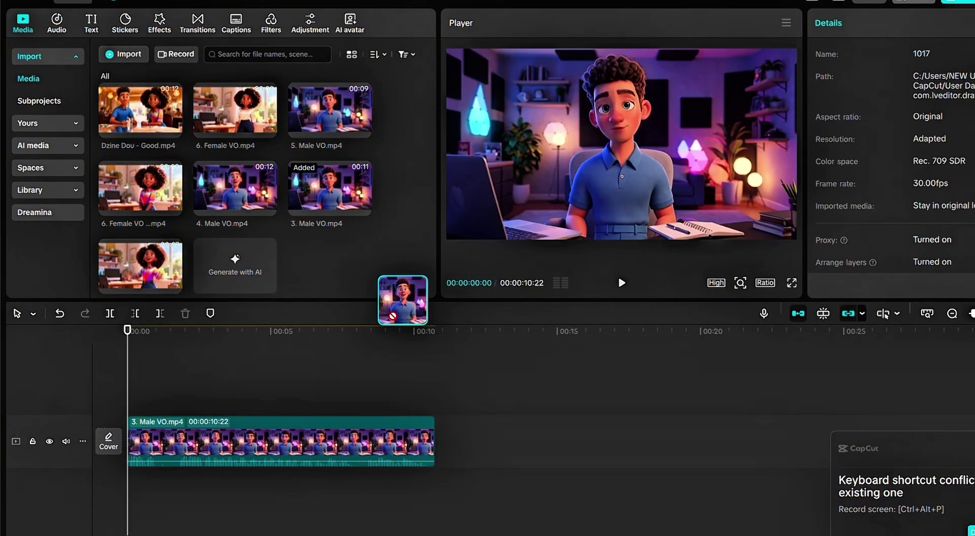
click(174, 206)
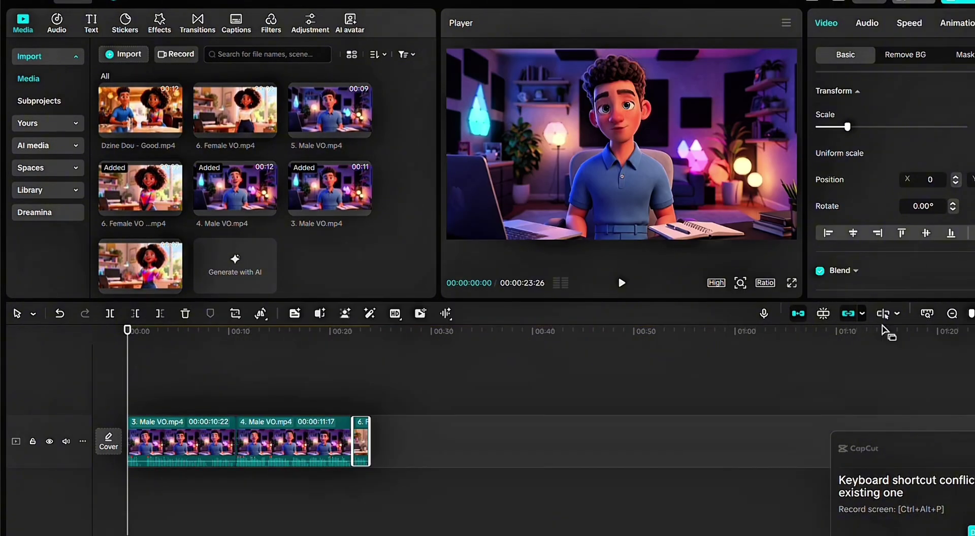
click(349, 115)
click(362, 129)
click(175, 129)
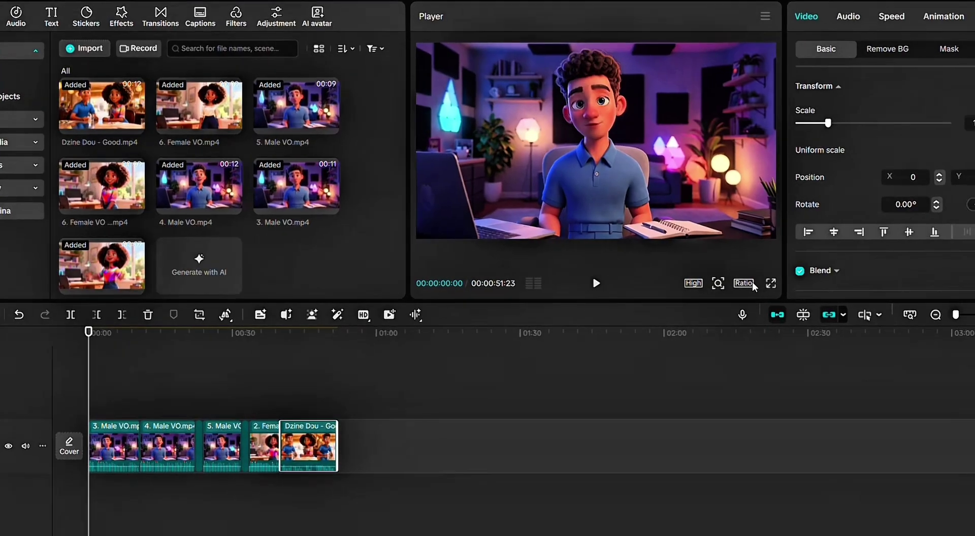
click(708, 288)
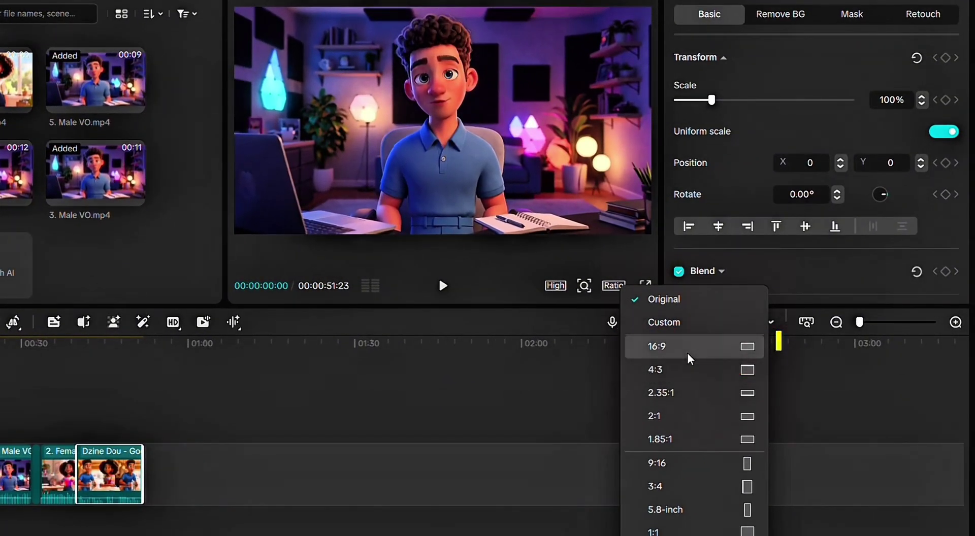
click(689, 359)
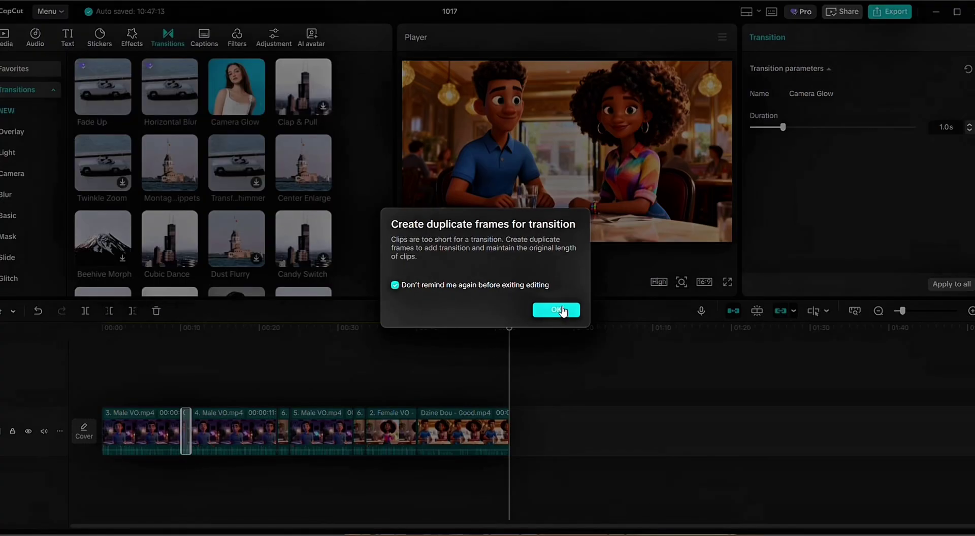
- Confirm duplicate frames for the transition, then review export resolution and frame rate options
click(558, 310)
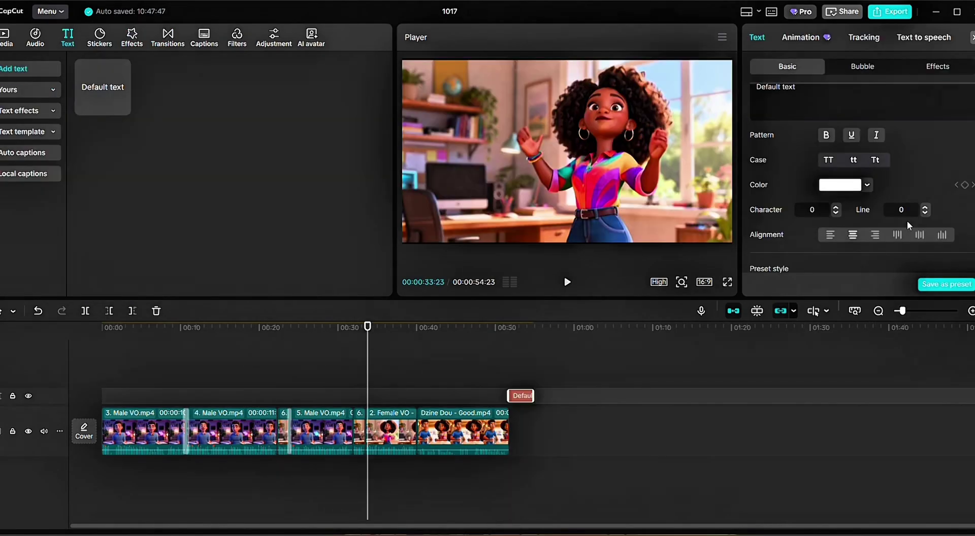
scroll(908, 225, down, 1)
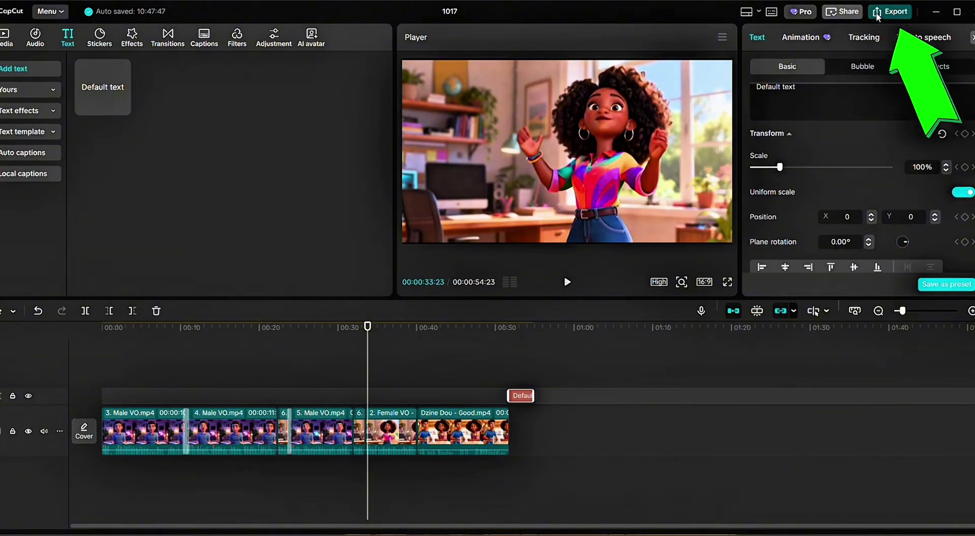
click(877, 17)
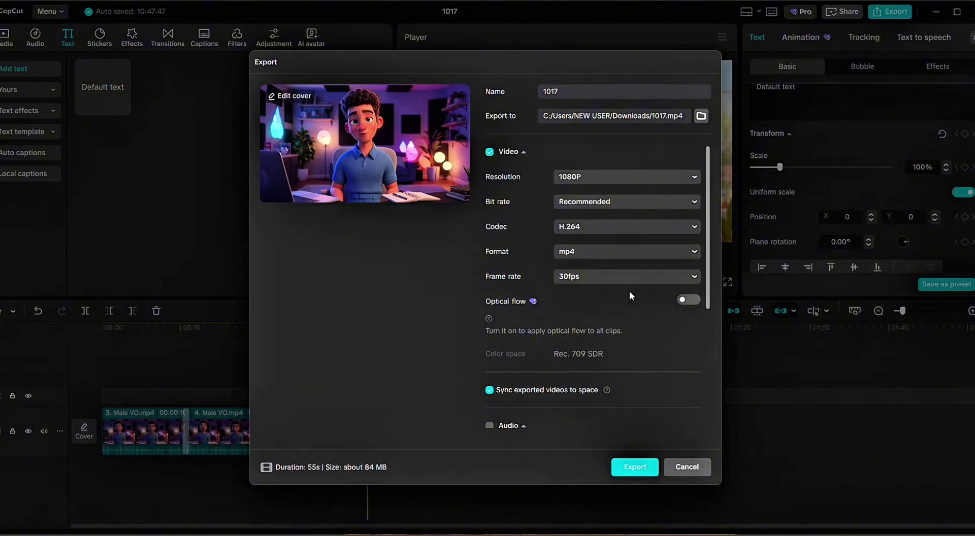
click(624, 176)
click(624, 276)
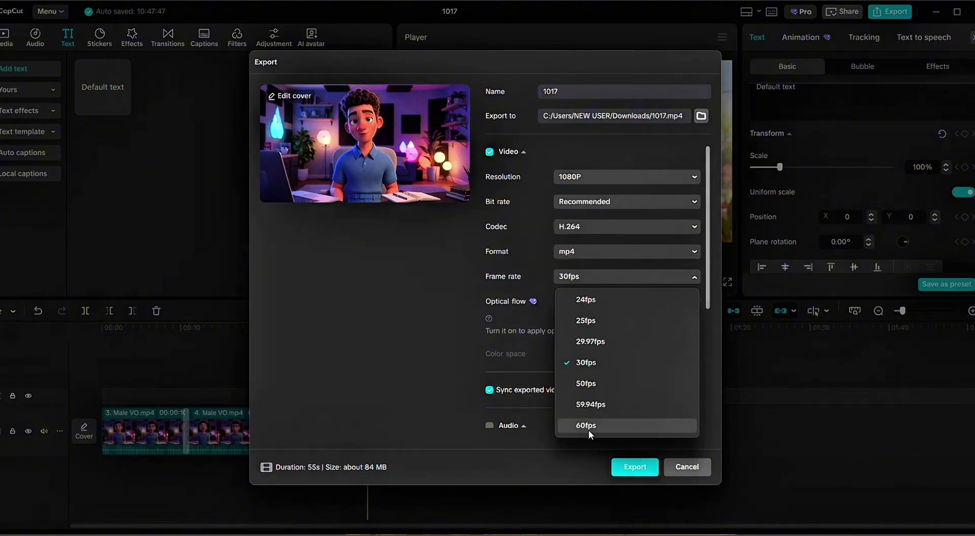